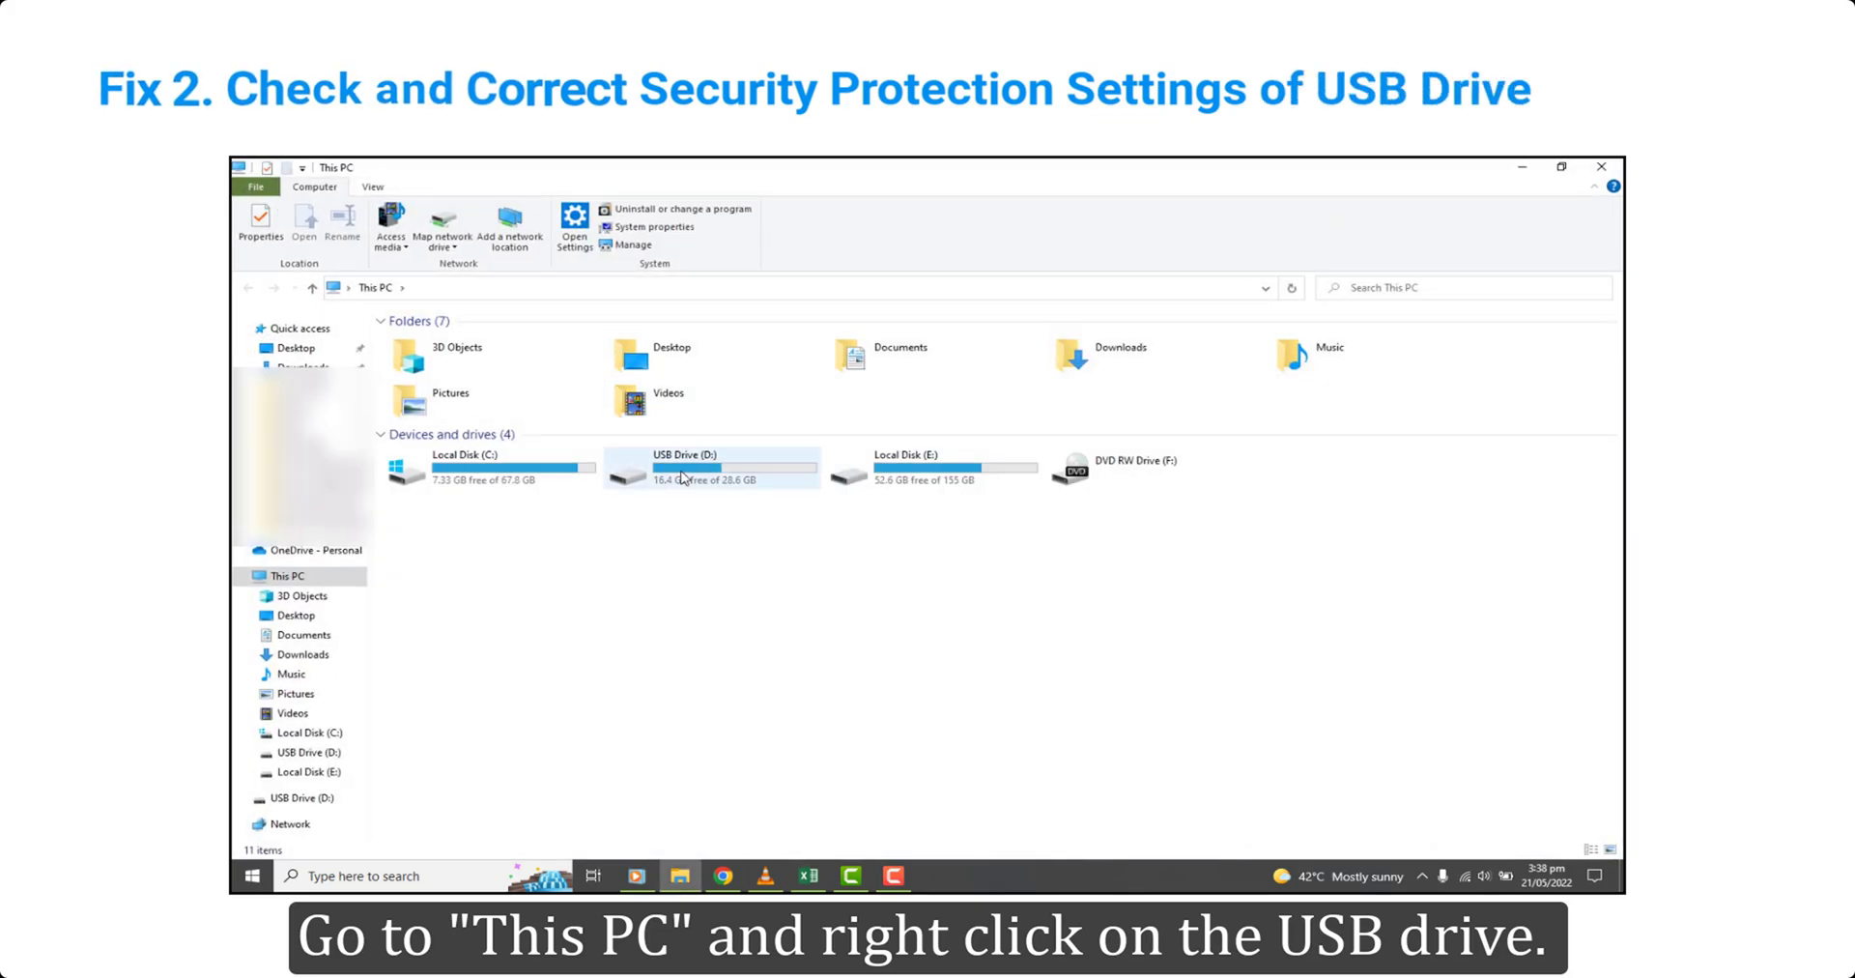
# Step: Open the security permissions of USB Drive (D:) for editing from the drive's properties
pyautogui.rightClick(705, 465)
pyautogui.click(739, 826)
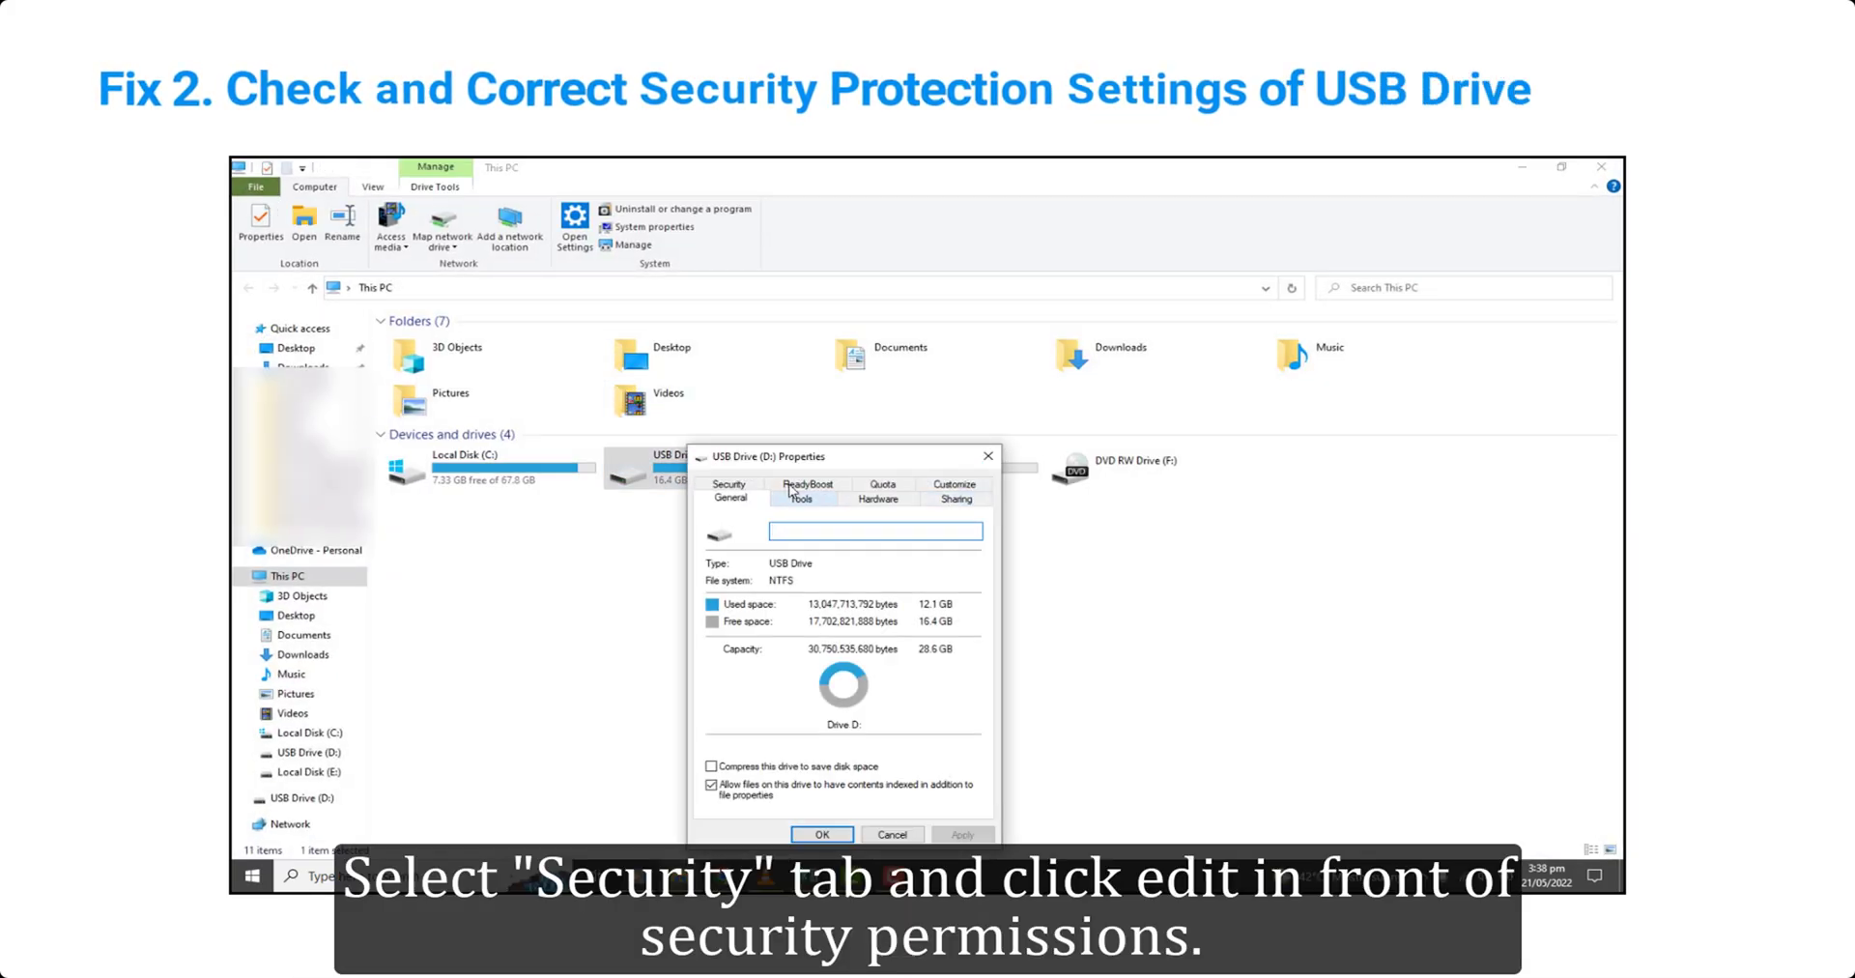
pyautogui.click(729, 483)
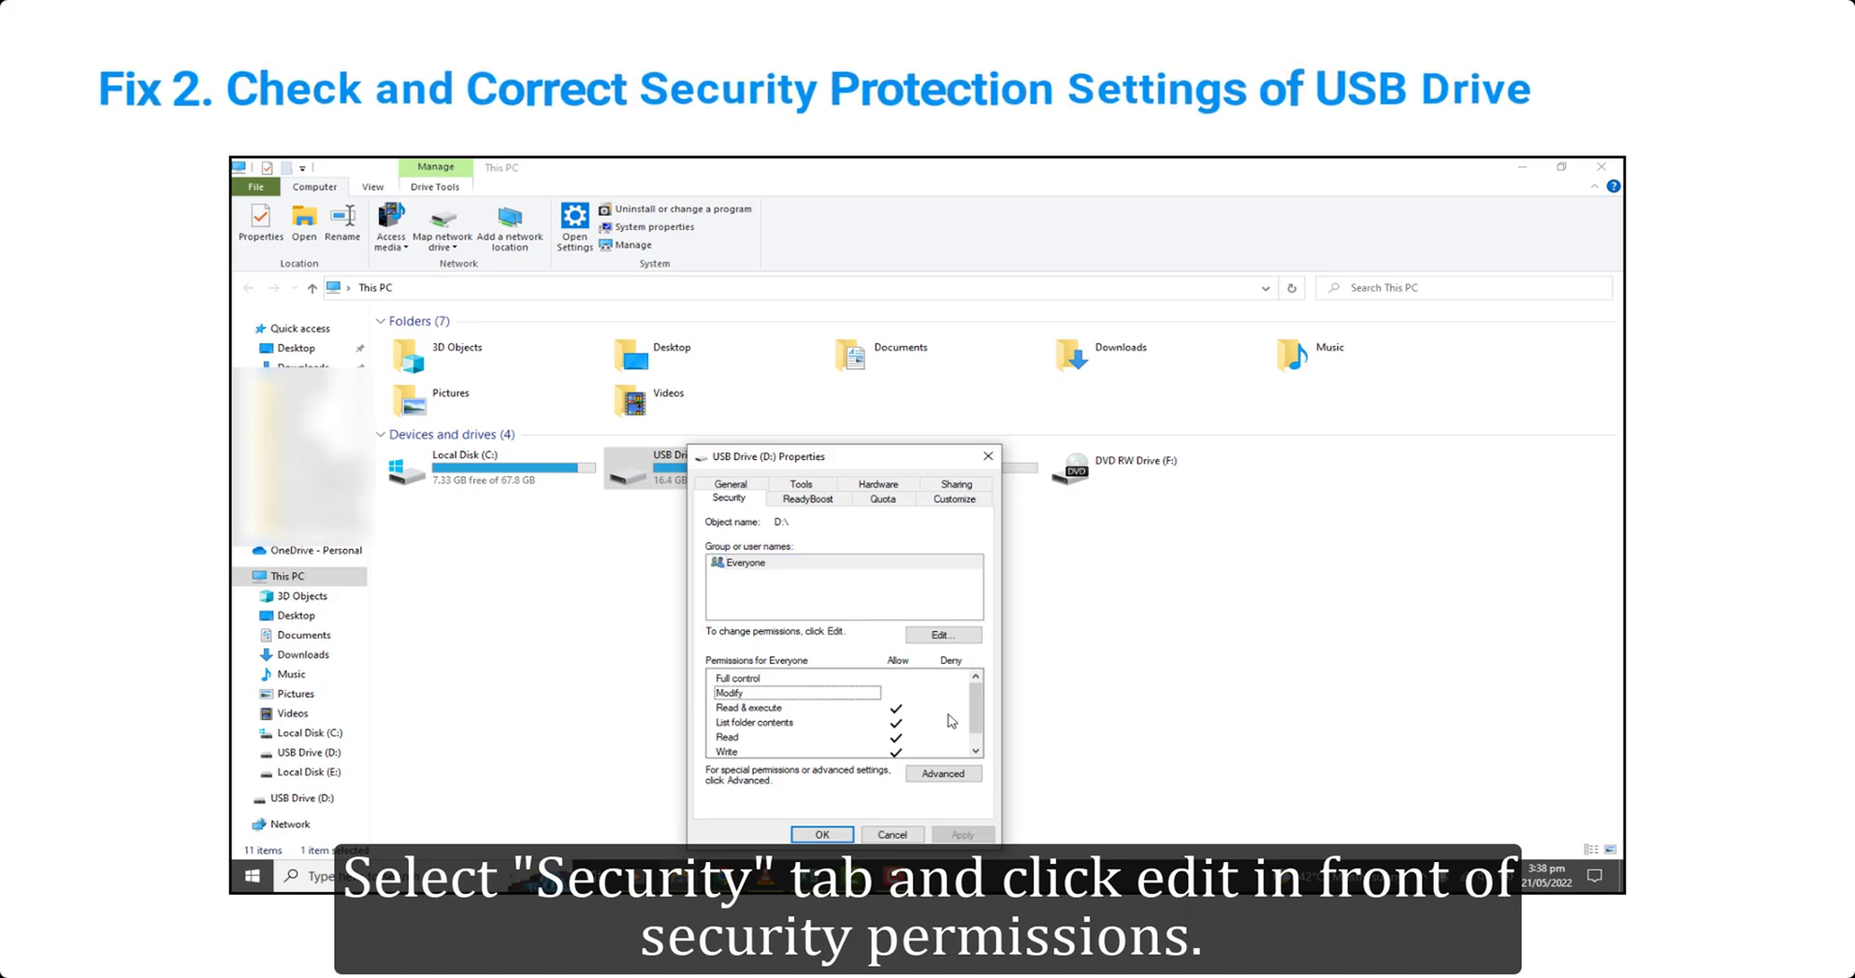
pyautogui.click(947, 636)
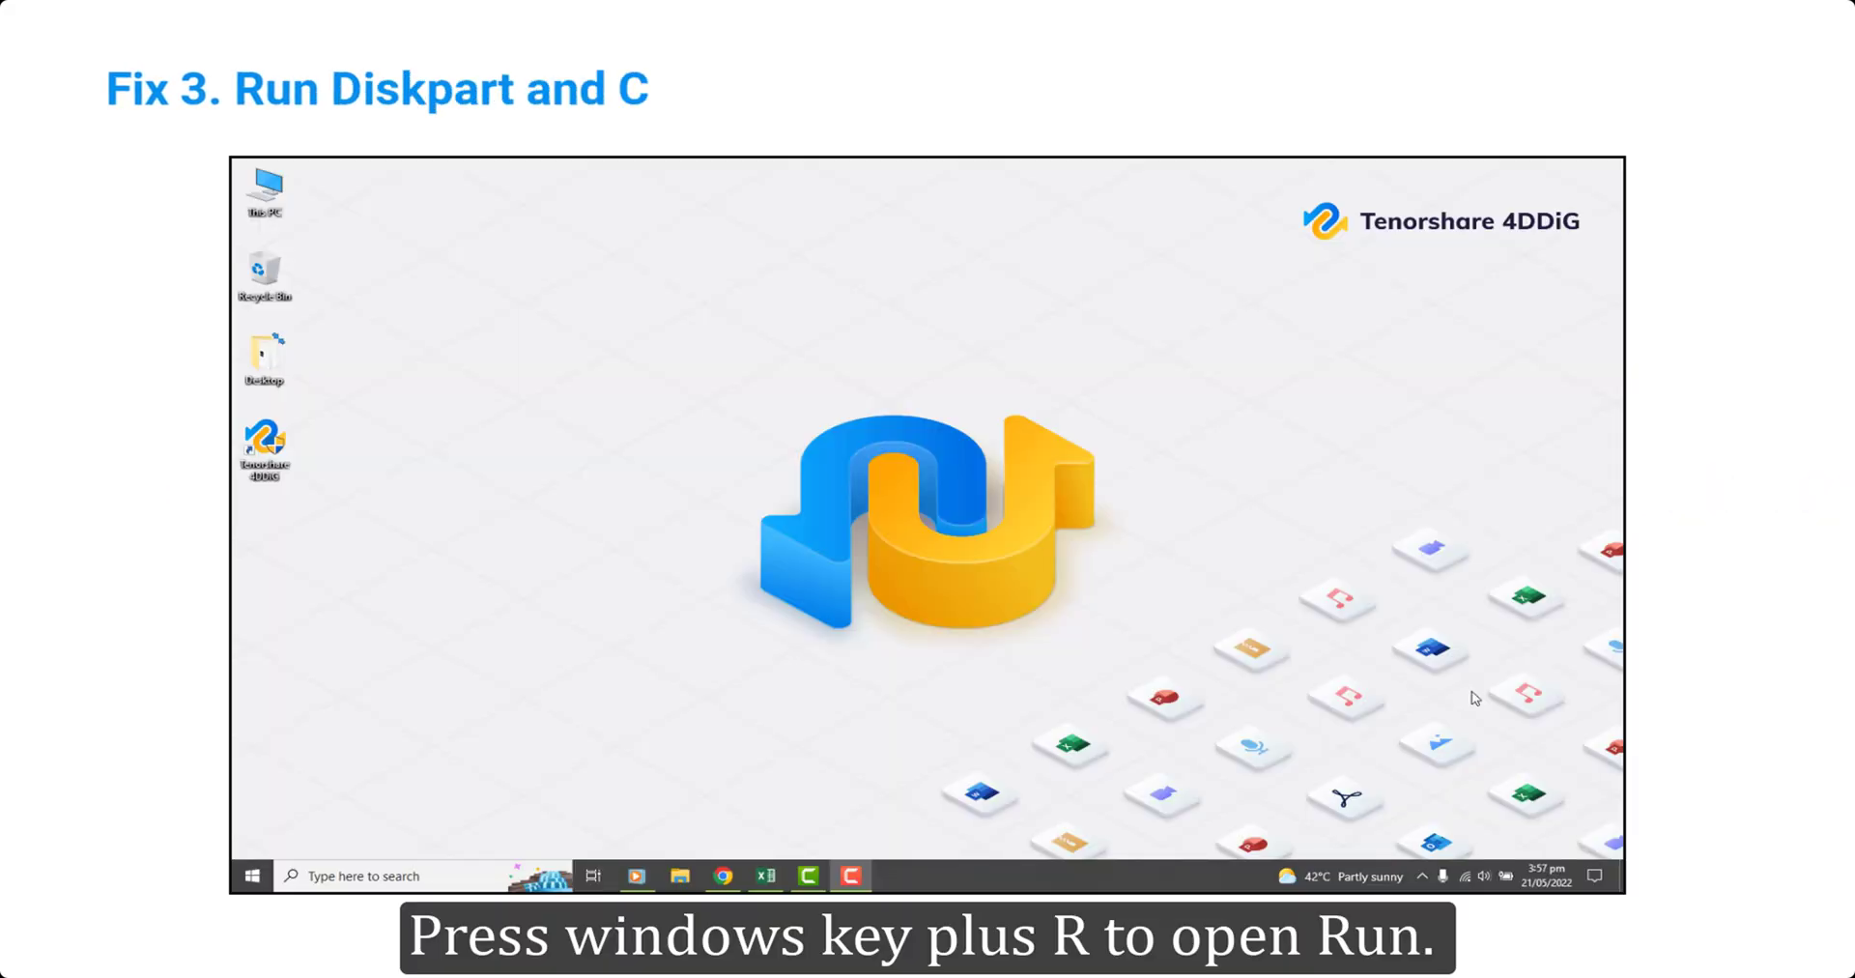
# Step: Launch diskpart from the Run dialog and list the available disks
pyautogui.press('super+r')
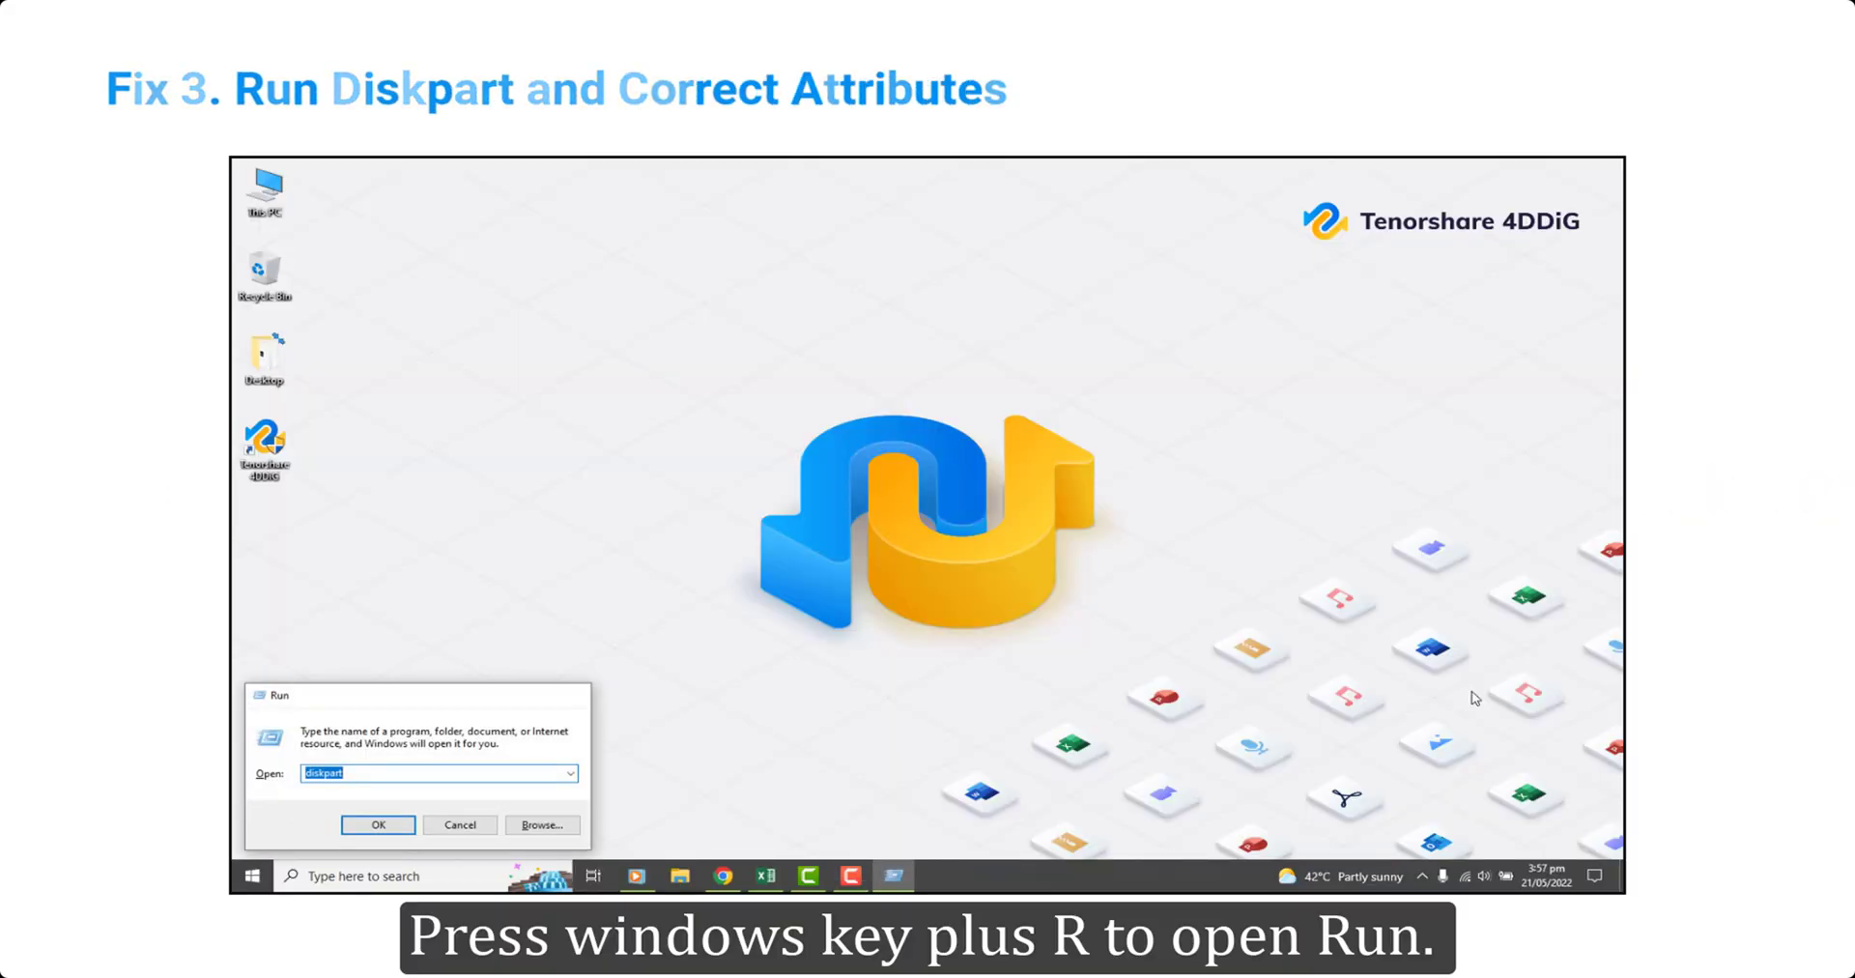
pyautogui.press('Return')
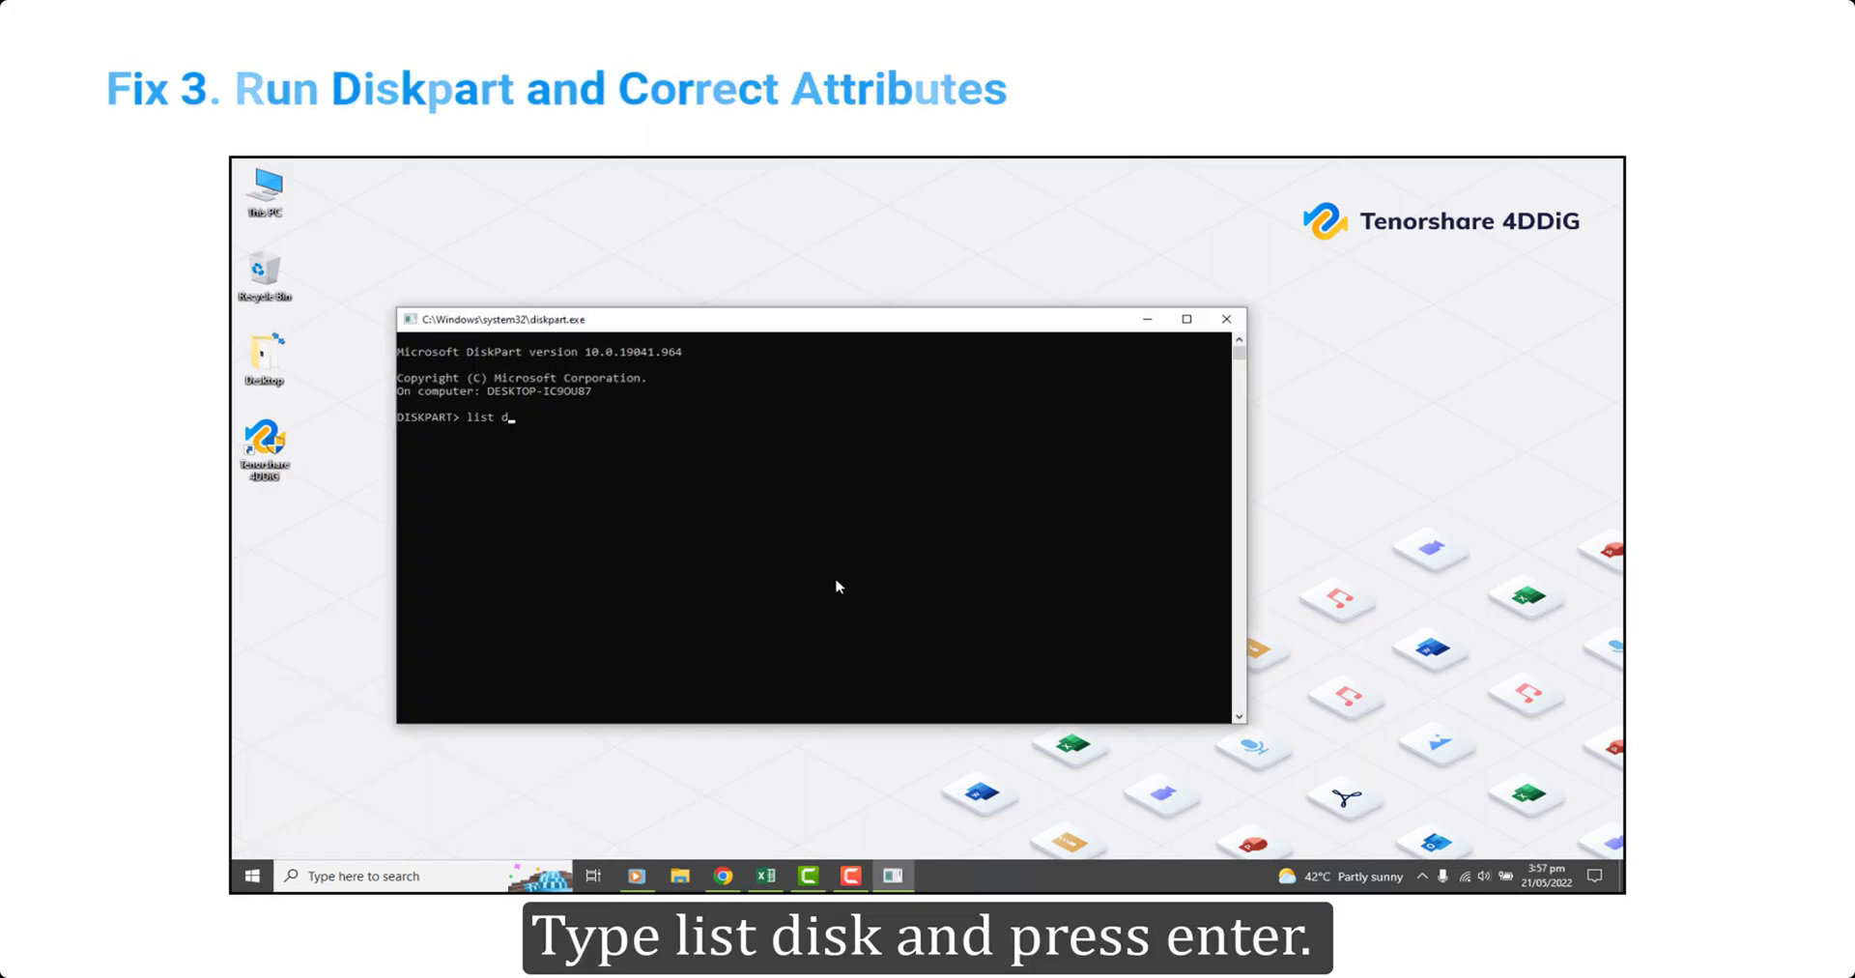
pyautogui.write('list disk')
pyautogui.press('Return')
# Step: Select disk 1 in DiskPart and clear its read-only flag with "attributes disk clear readonly"
pyautogui.write('select')
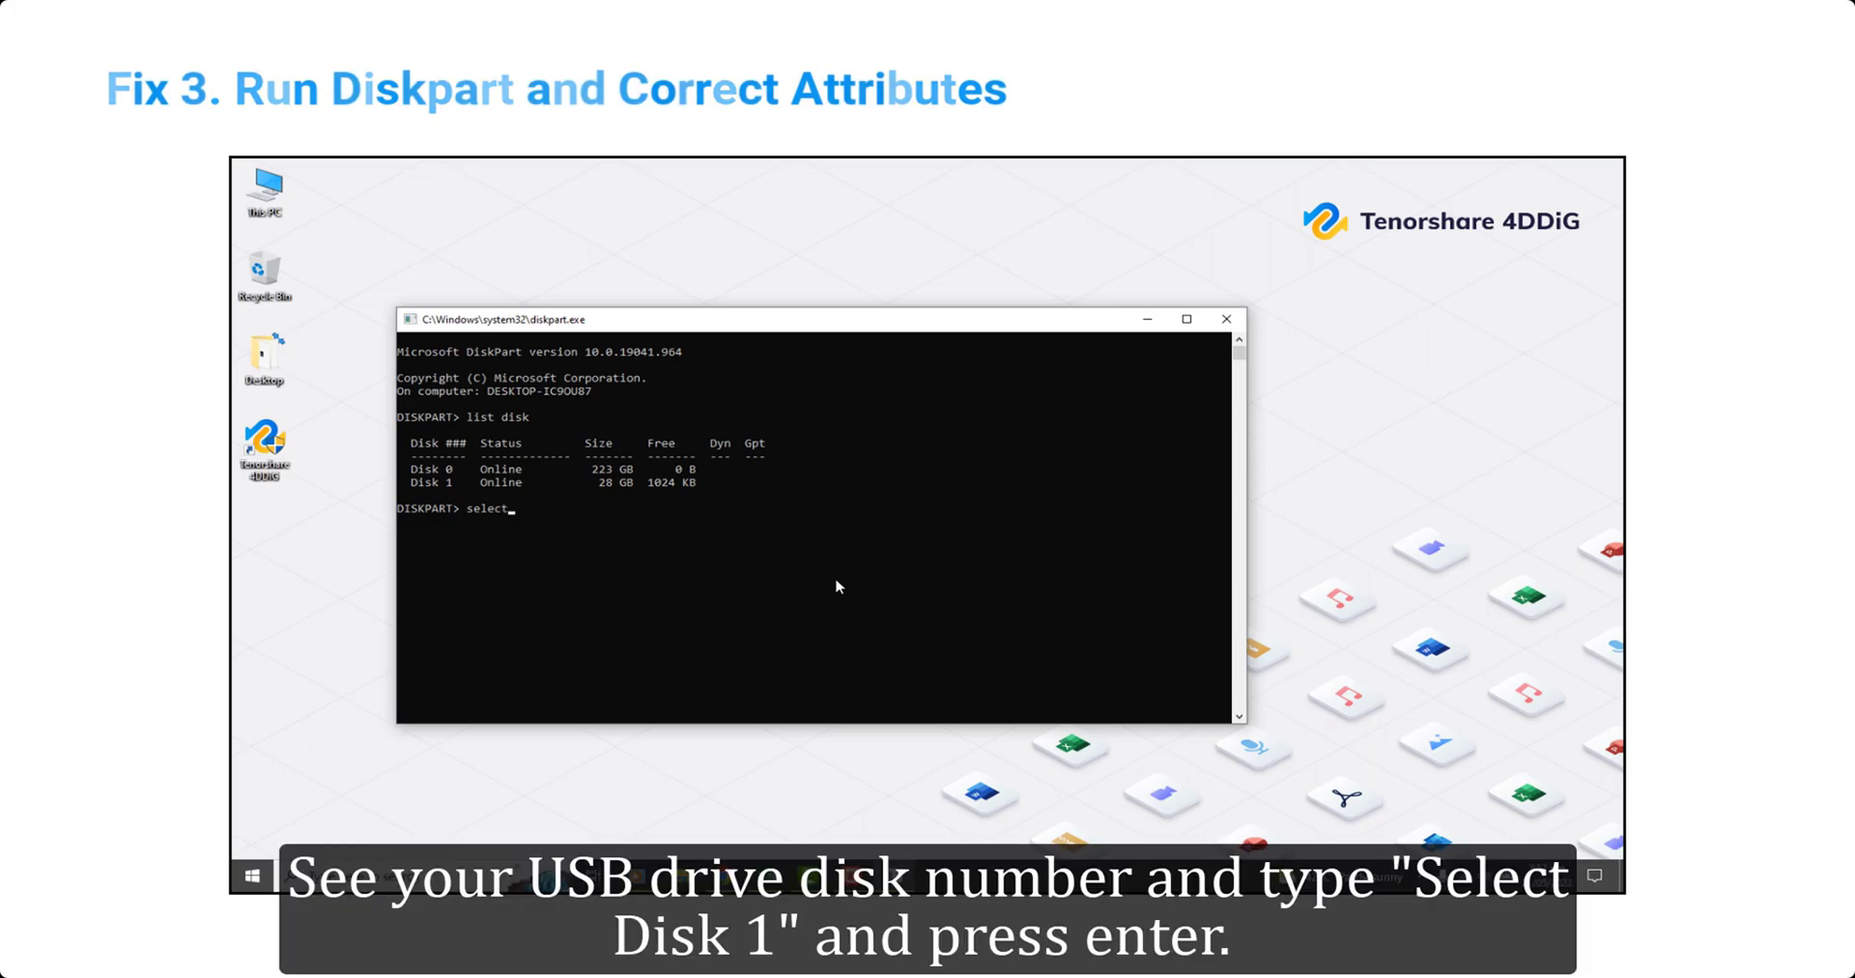
pyautogui.write(' disk 1')
pyautogui.press('Return')
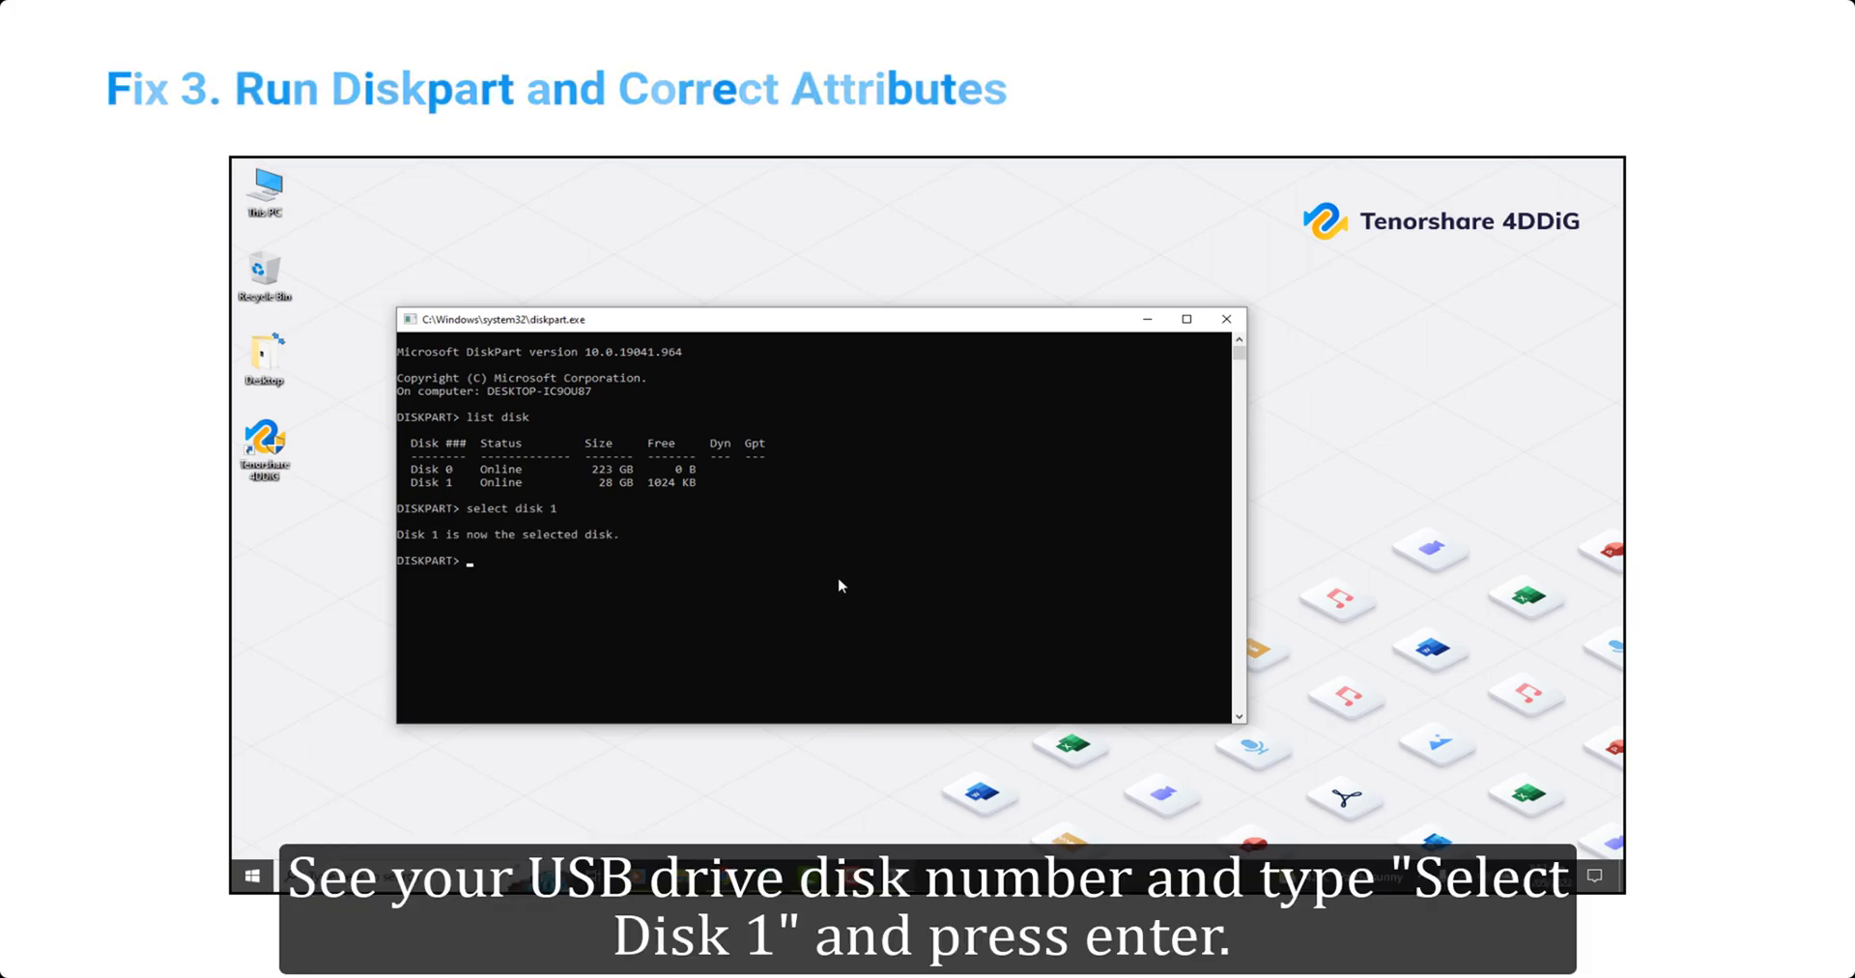
pyautogui.write('attributes disk clea')
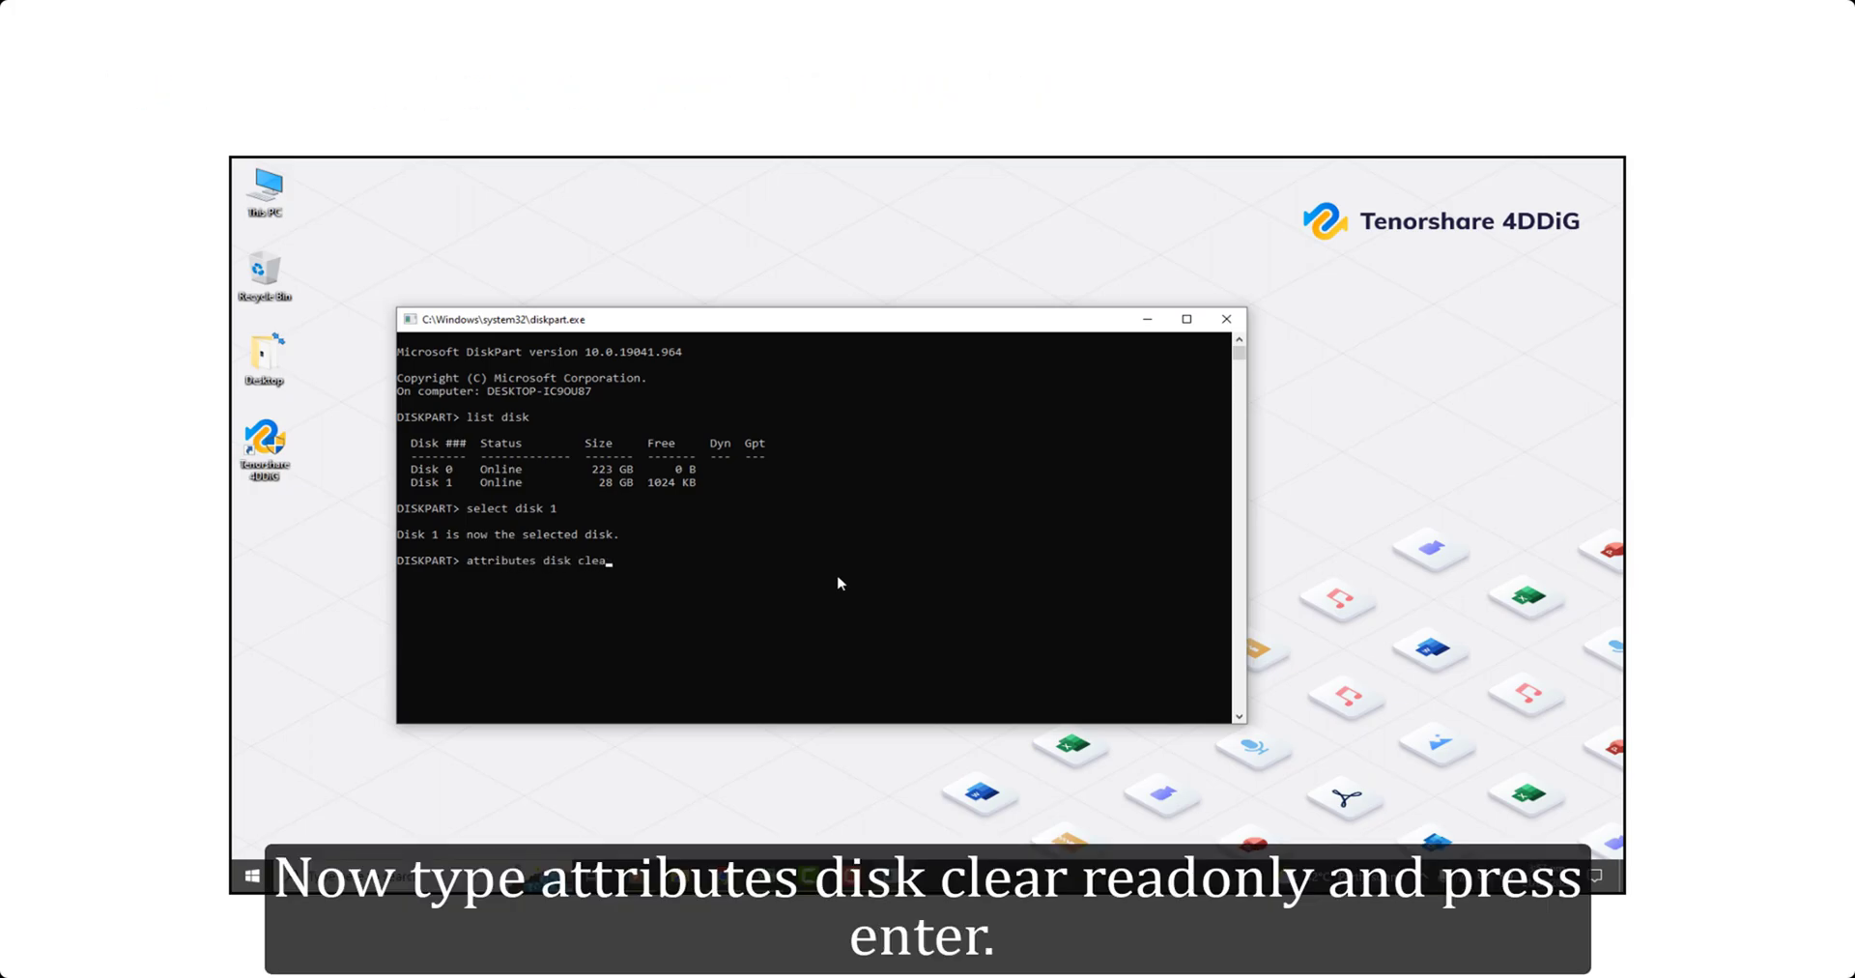
pyautogui.write('r readon')
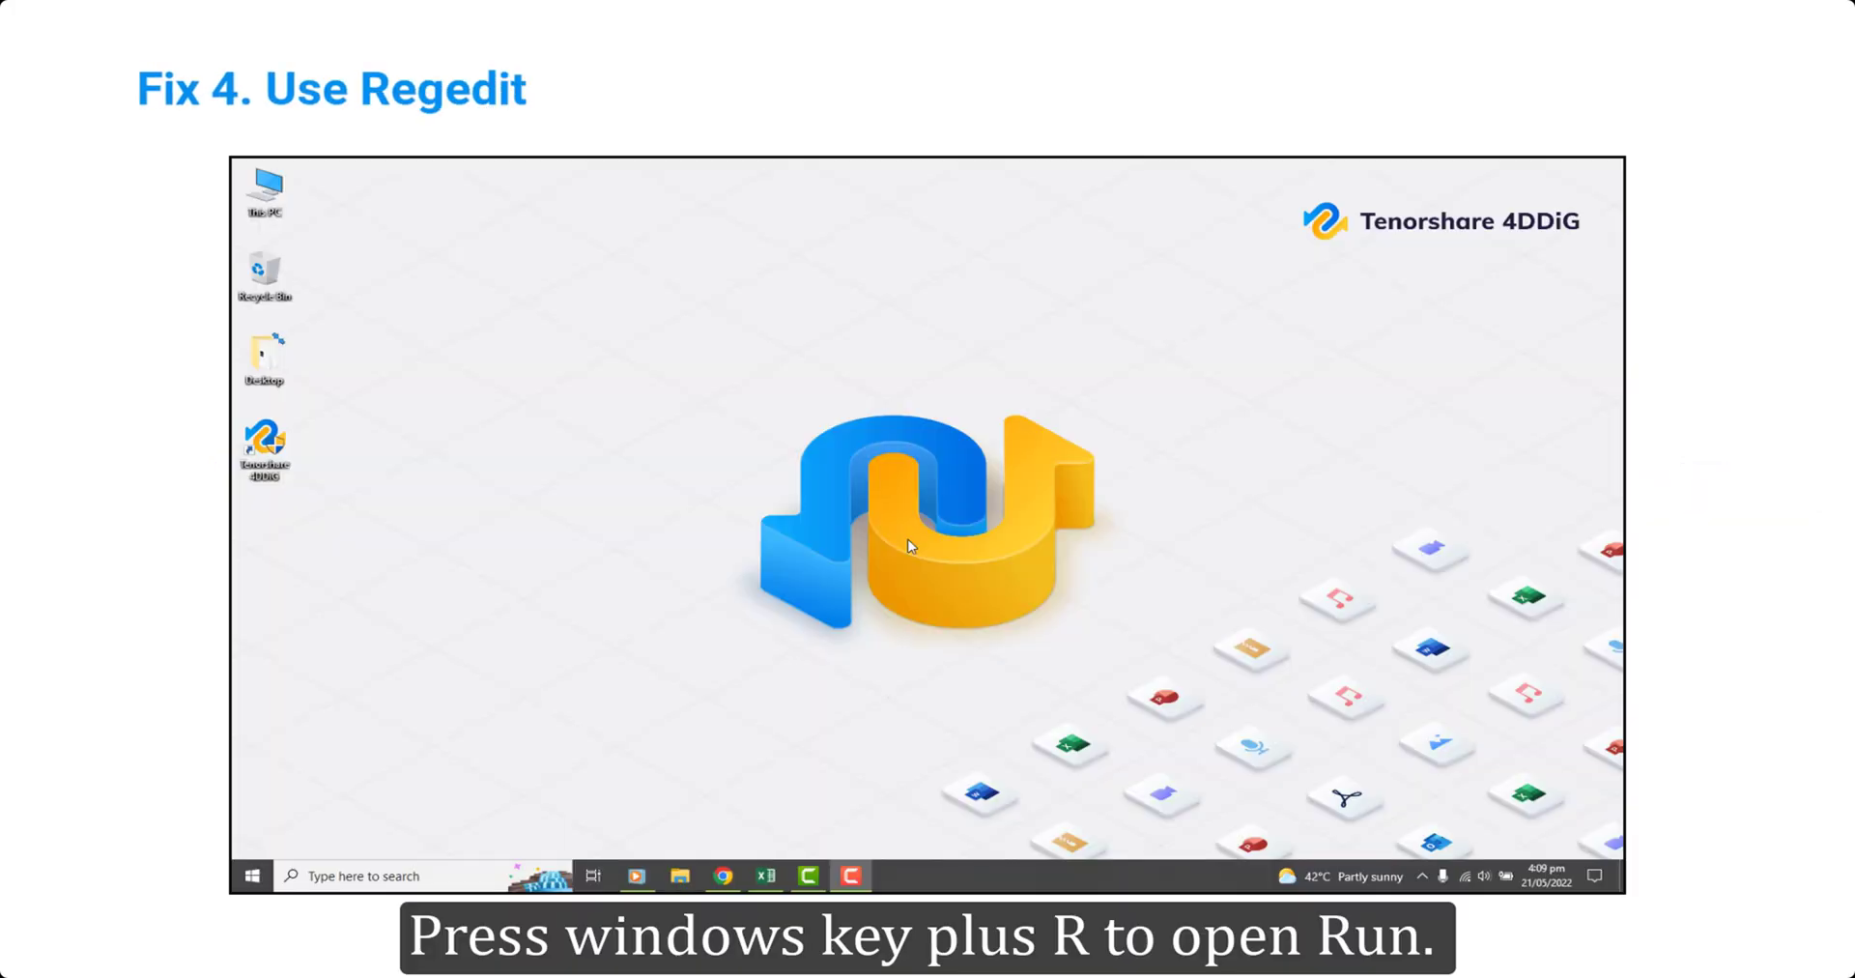
# Step: Open the Registry Editor and go to the key HKEY_LOCAL_MACHINE\SYSTEM\CurrentControlSet\Control\Storage
pyautogui.press('super+r')
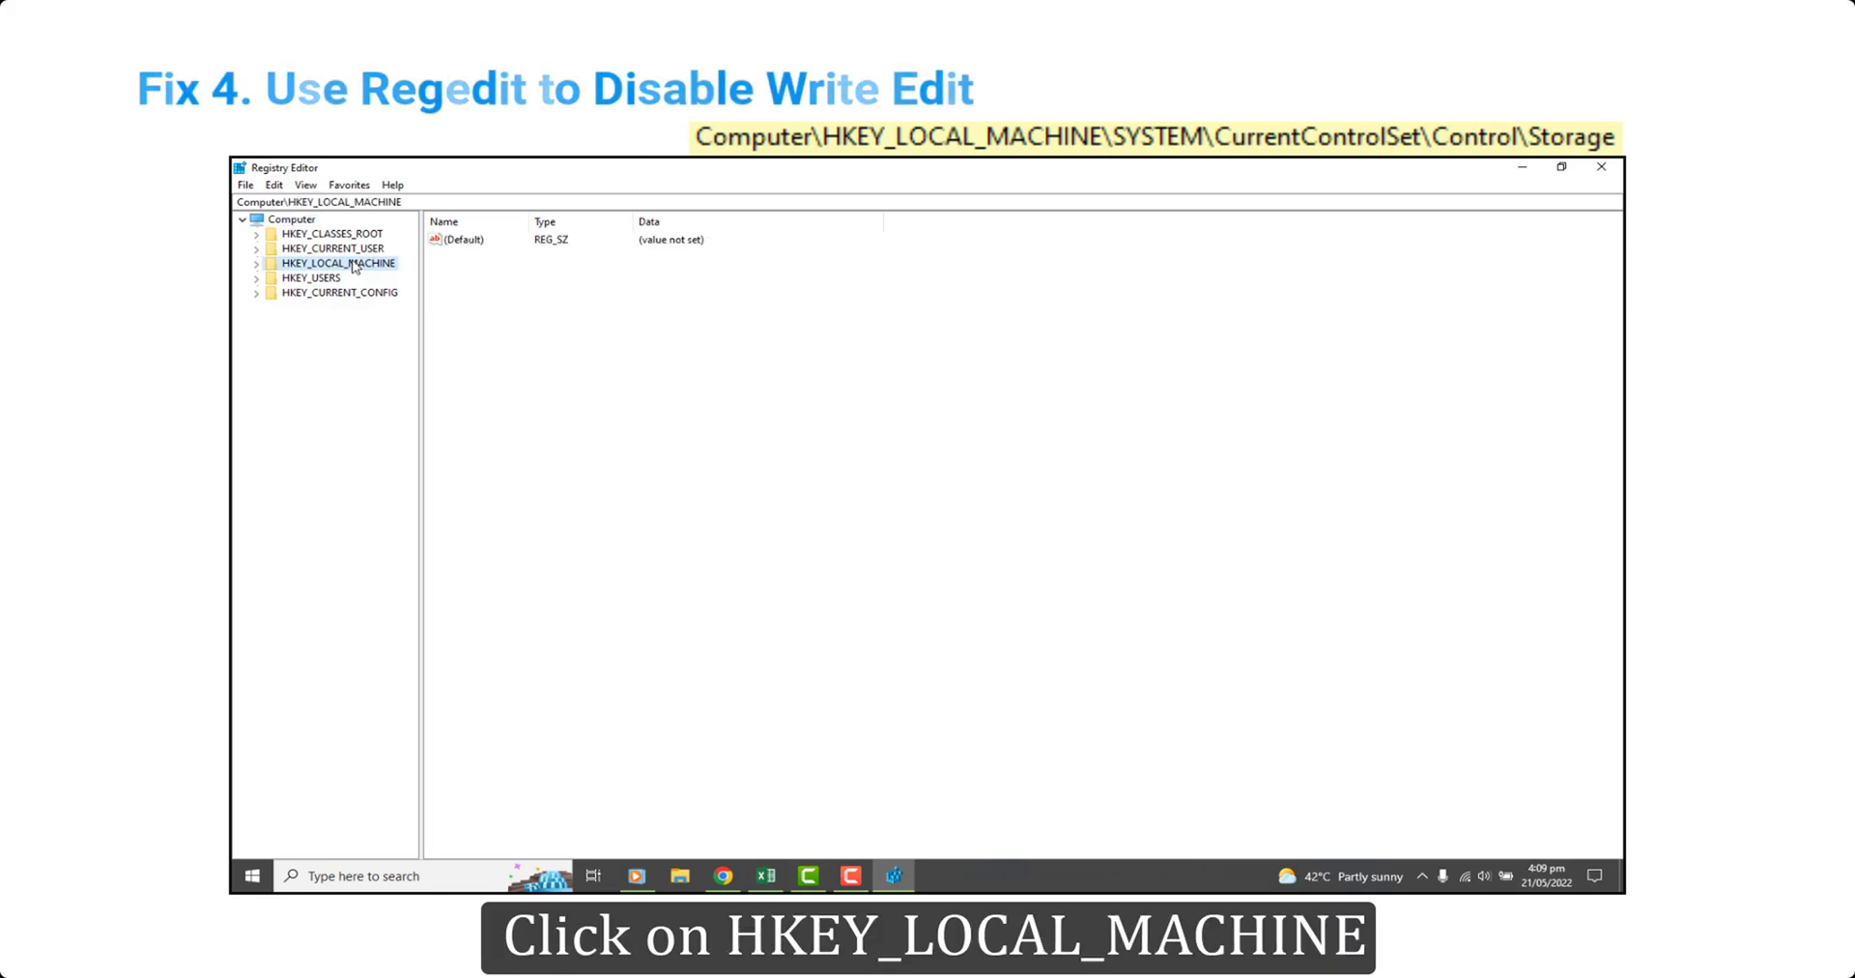
pyautogui.doubleClick(353, 265)
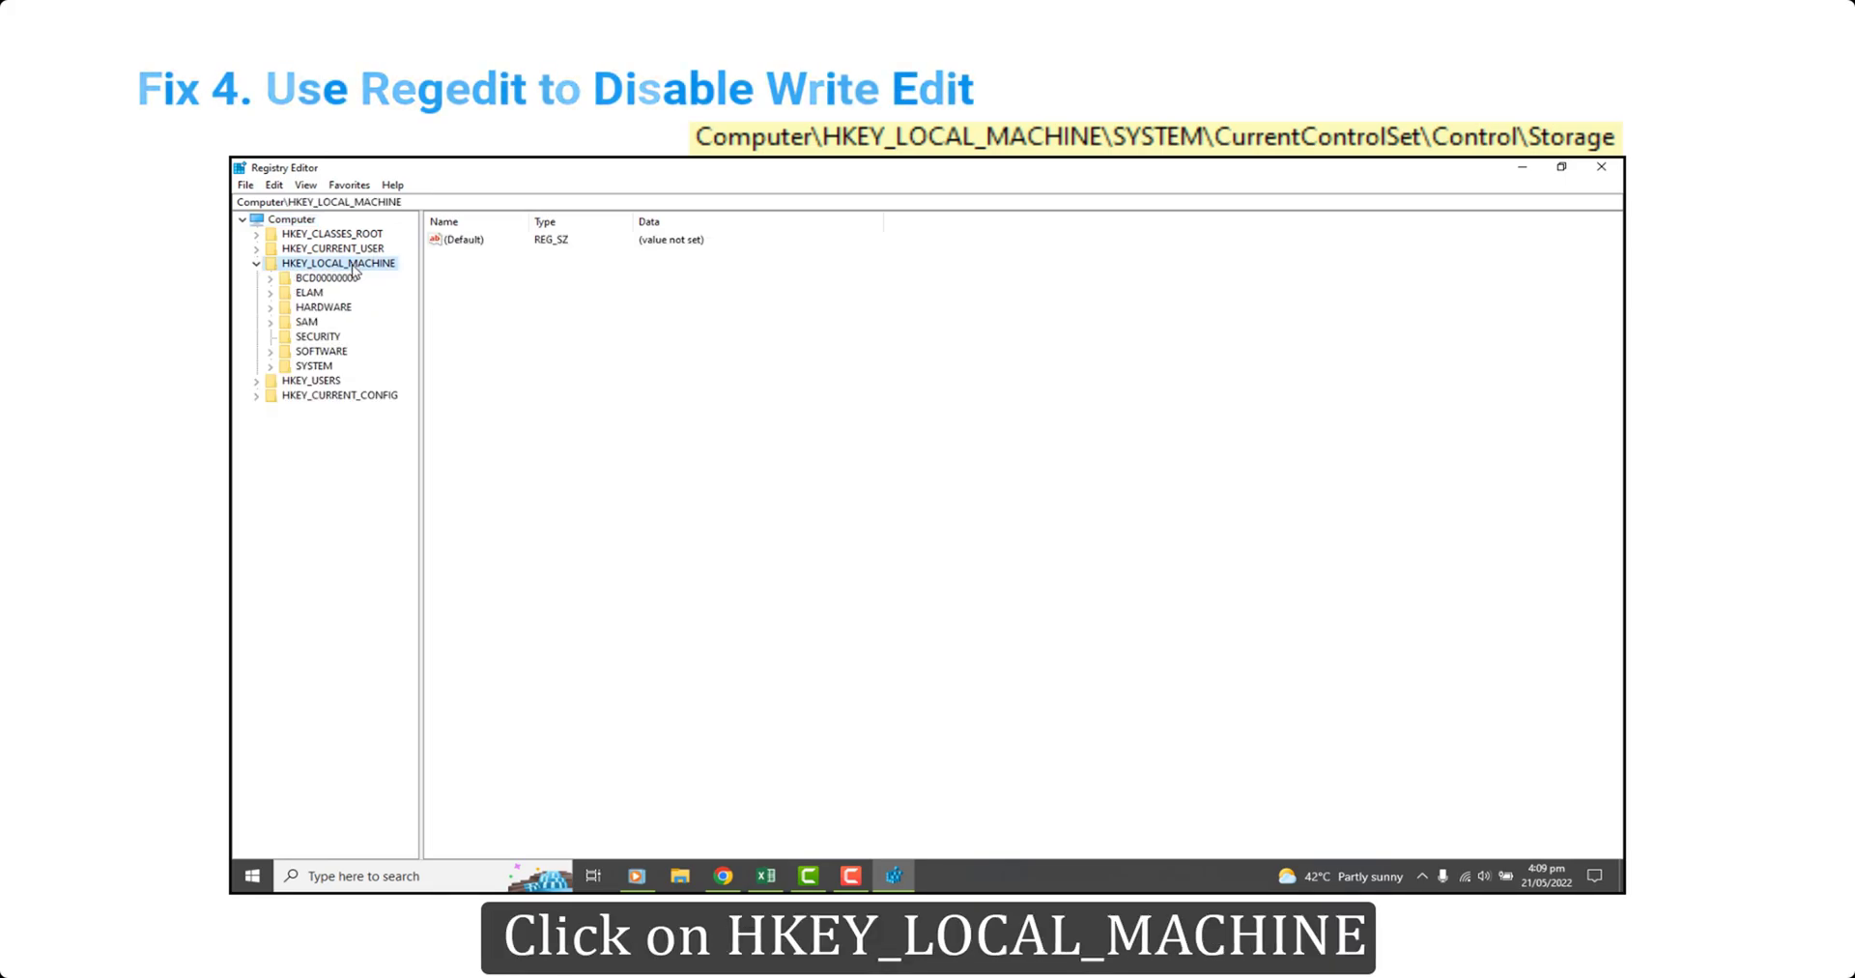
pyautogui.doubleClick(314, 366)
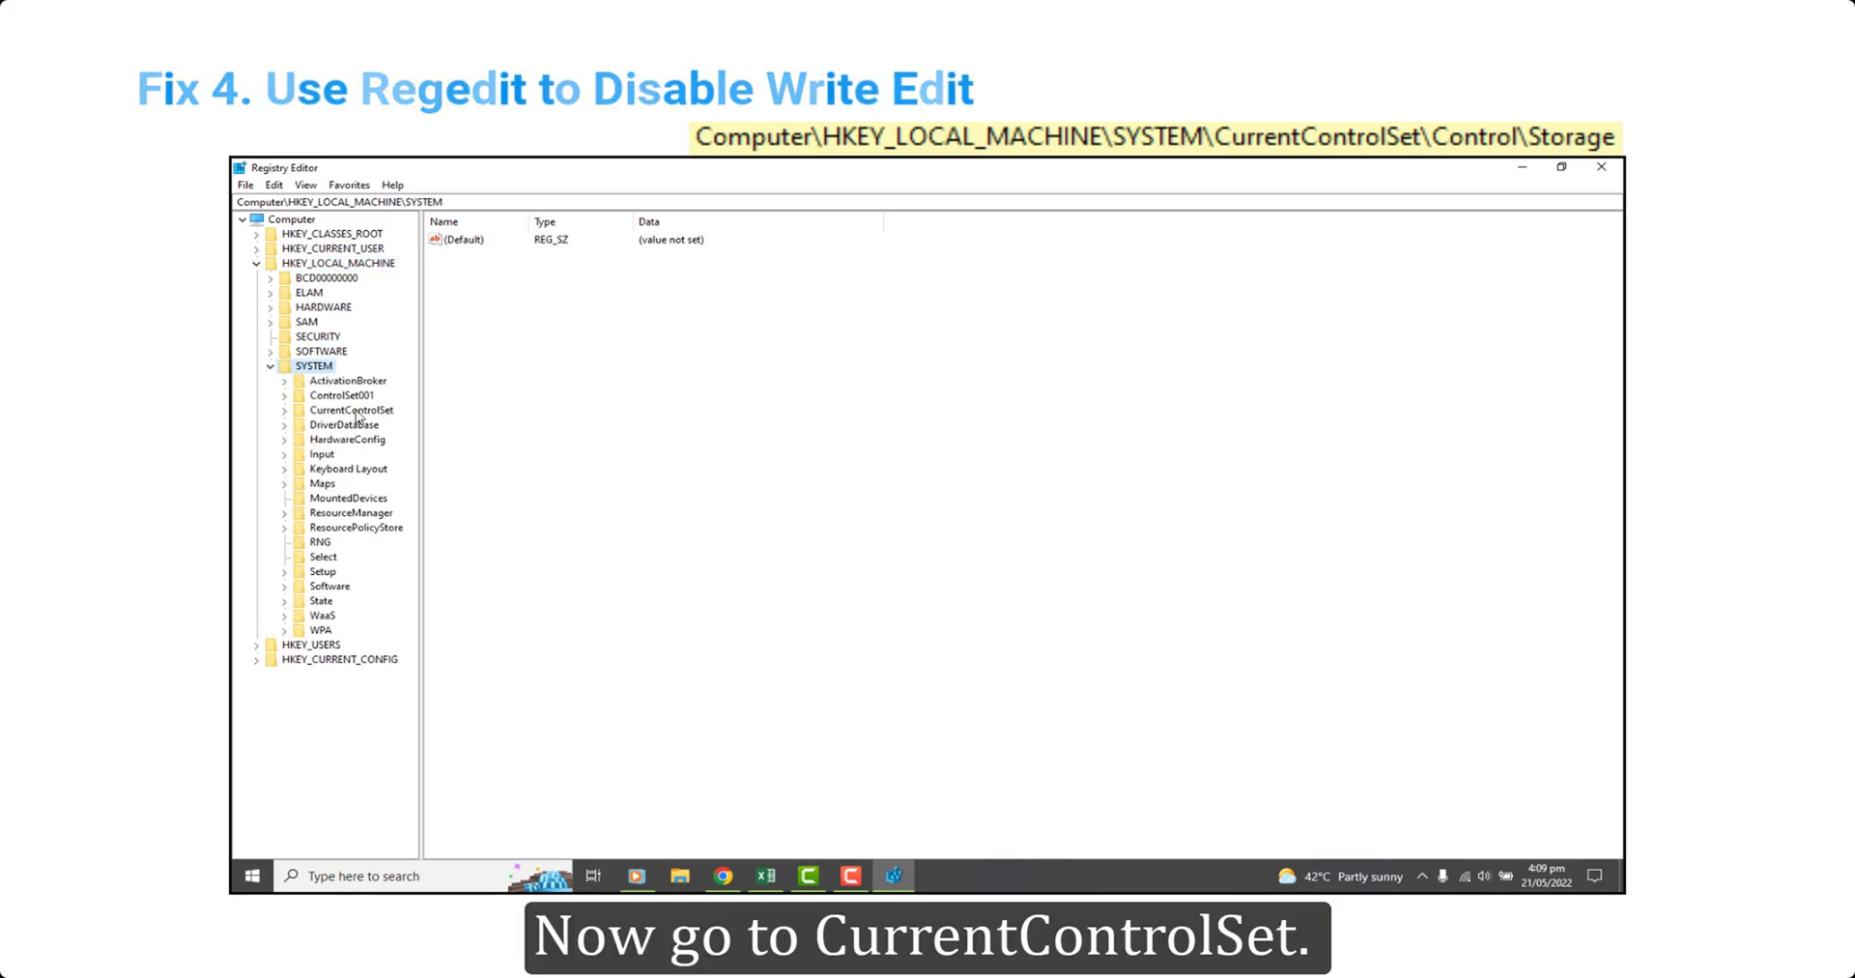
pyautogui.doubleClick(354, 411)
pyautogui.click(353, 427)
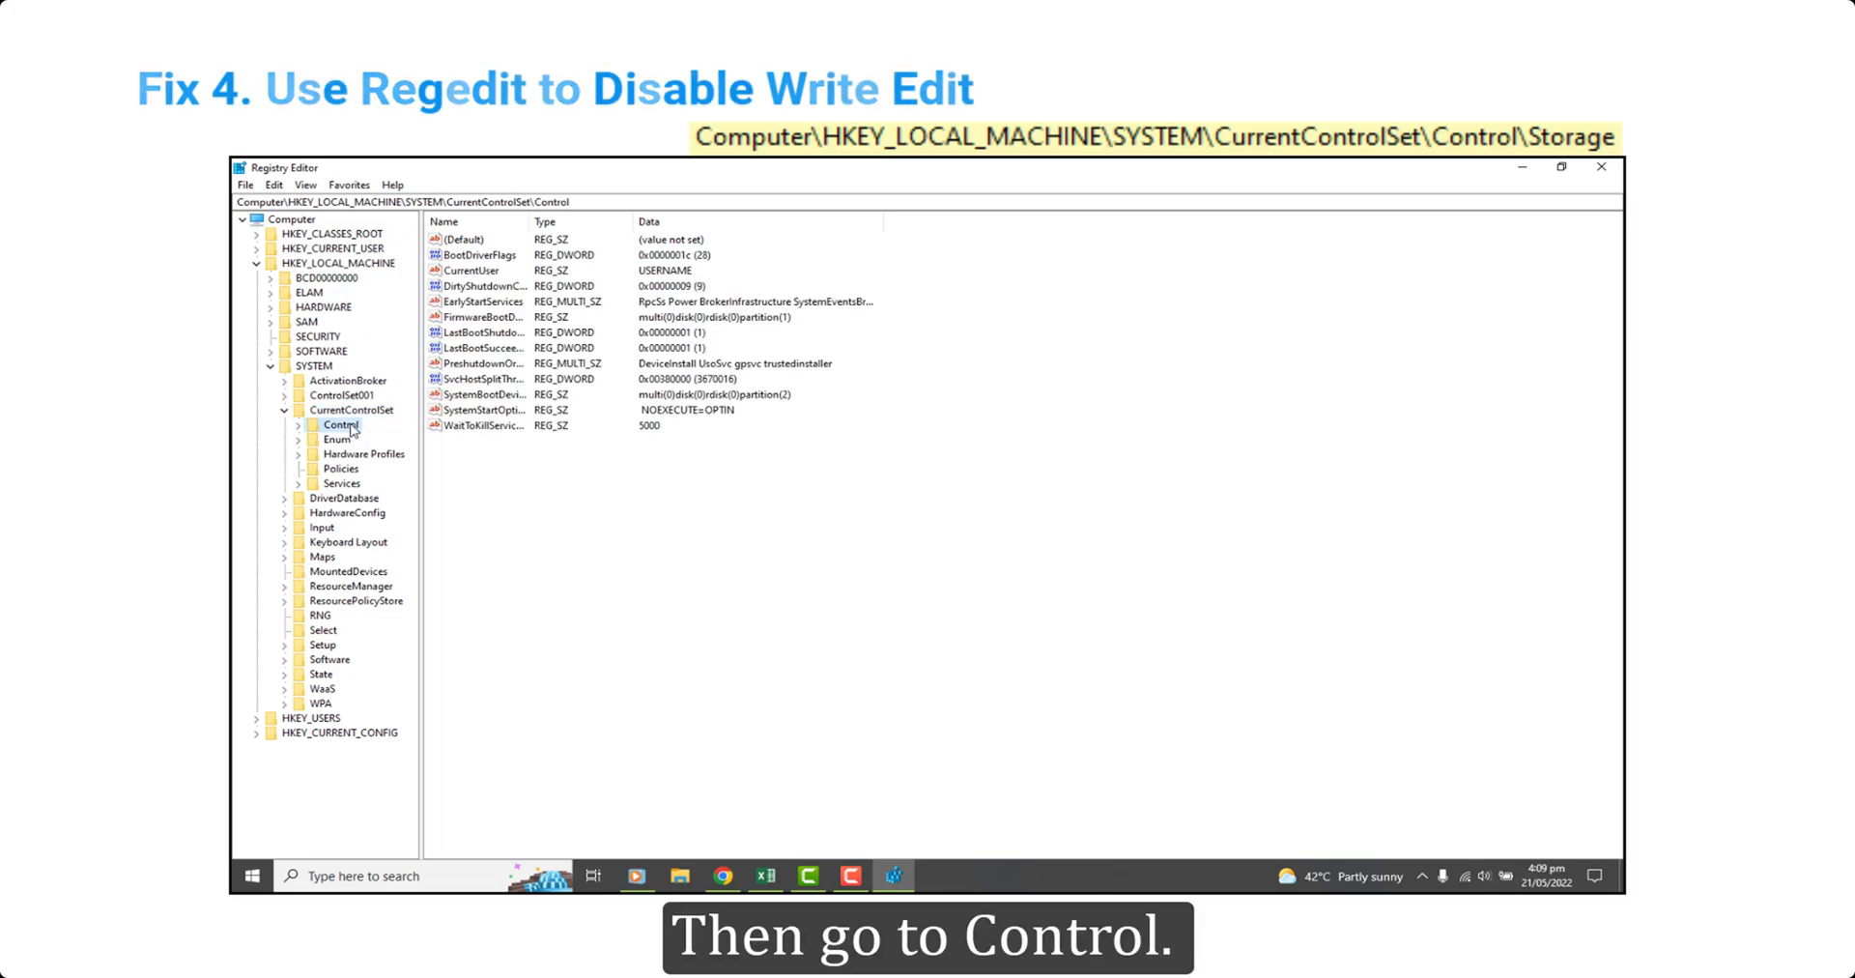
pyautogui.doubleClick(353, 428)
pyautogui.scroll(-20, 375, 764)
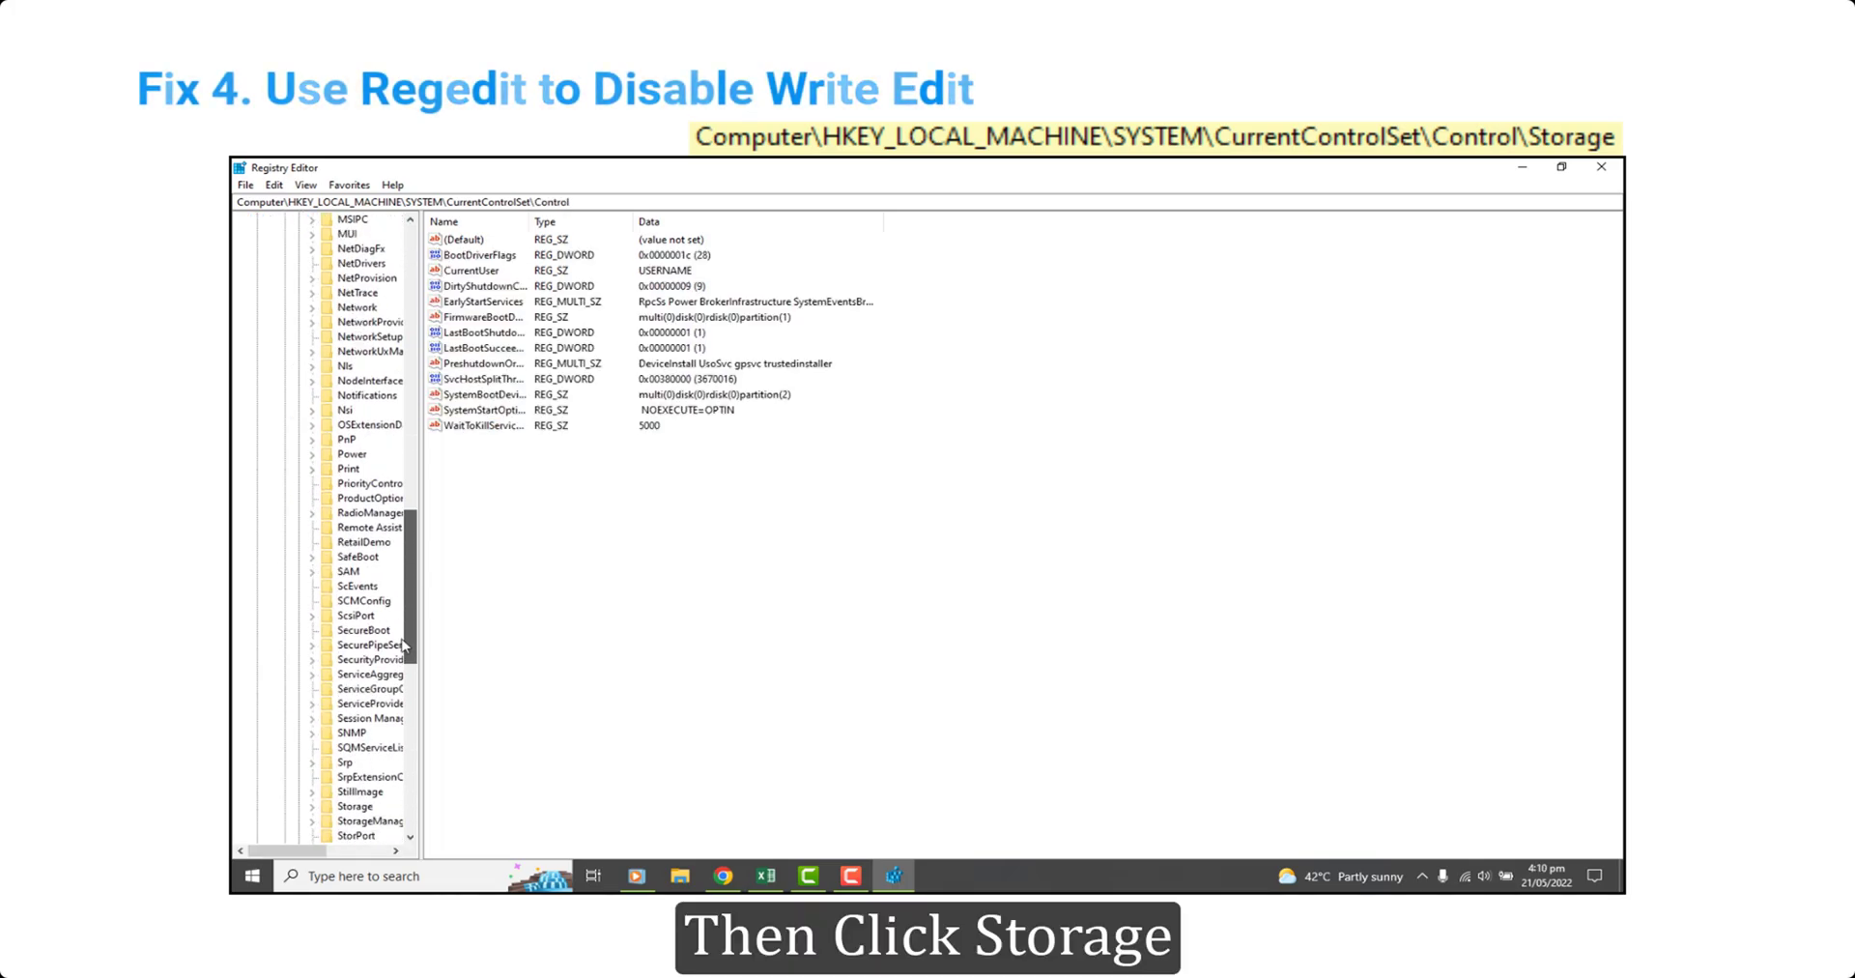
pyautogui.click(355, 762)
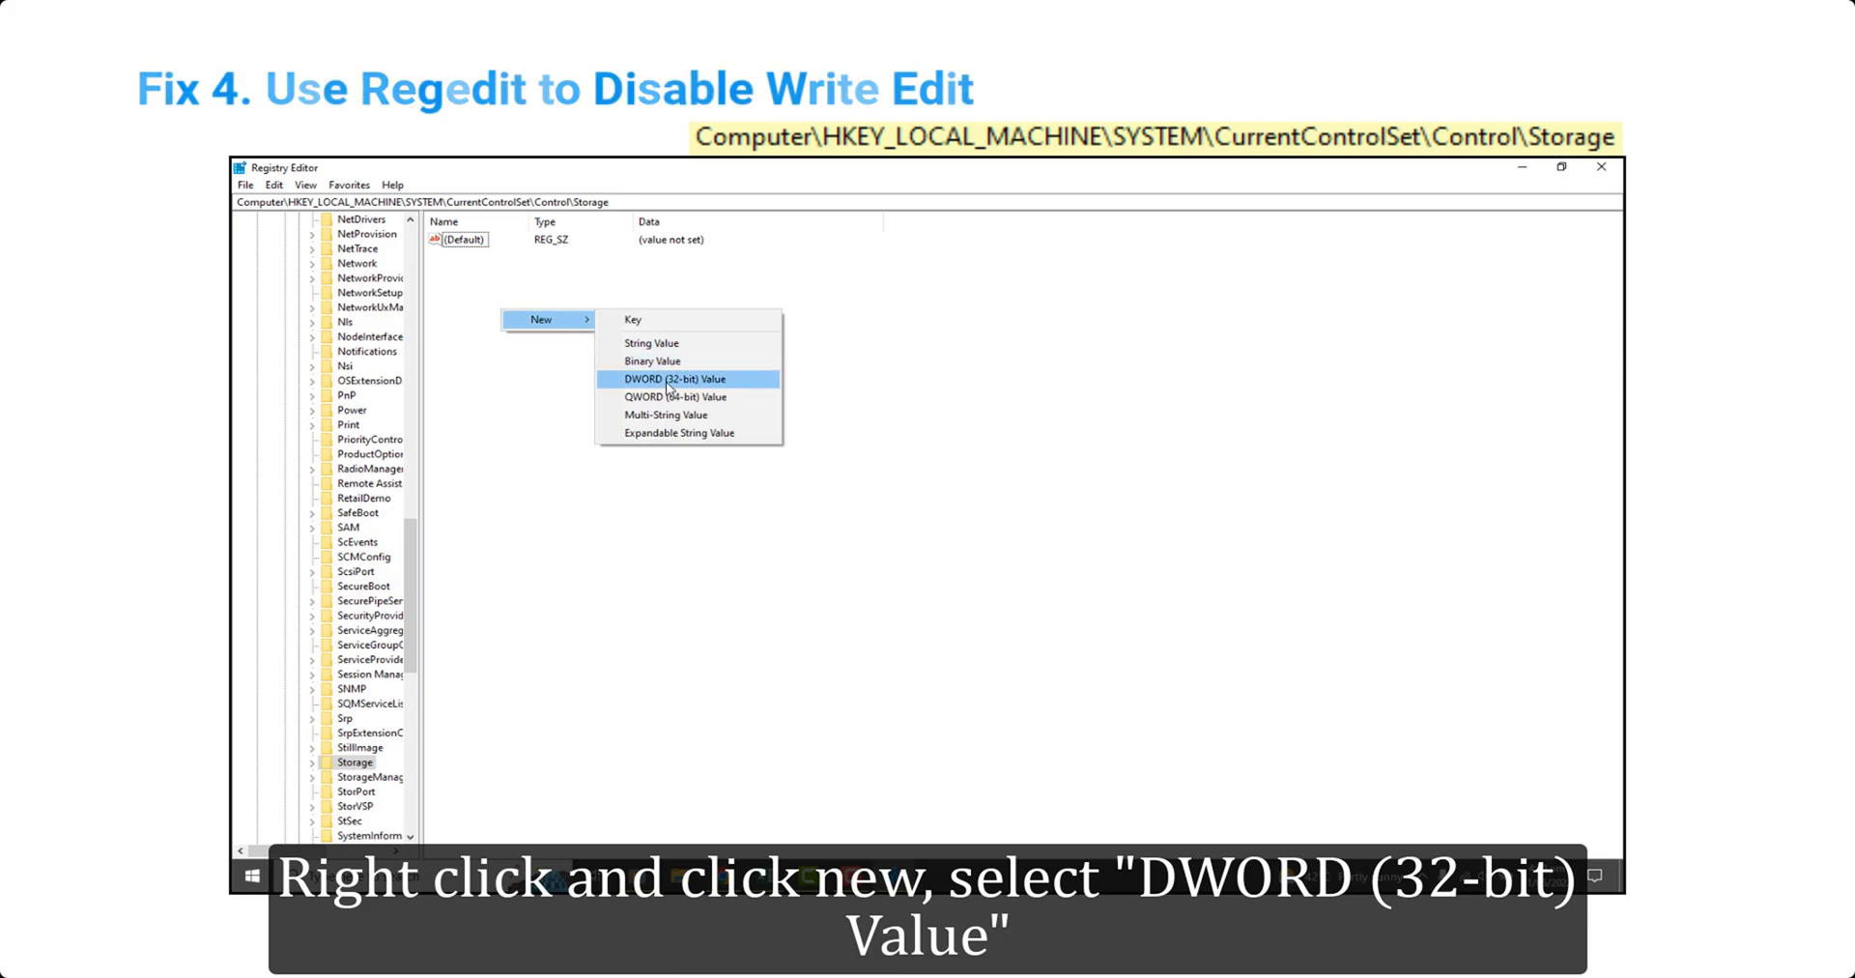
# Step: Create a DWORD (32-bit) value named WriteProtect in the Storage key
pyautogui.click(667, 378)
pyautogui.write('WriteProtect')
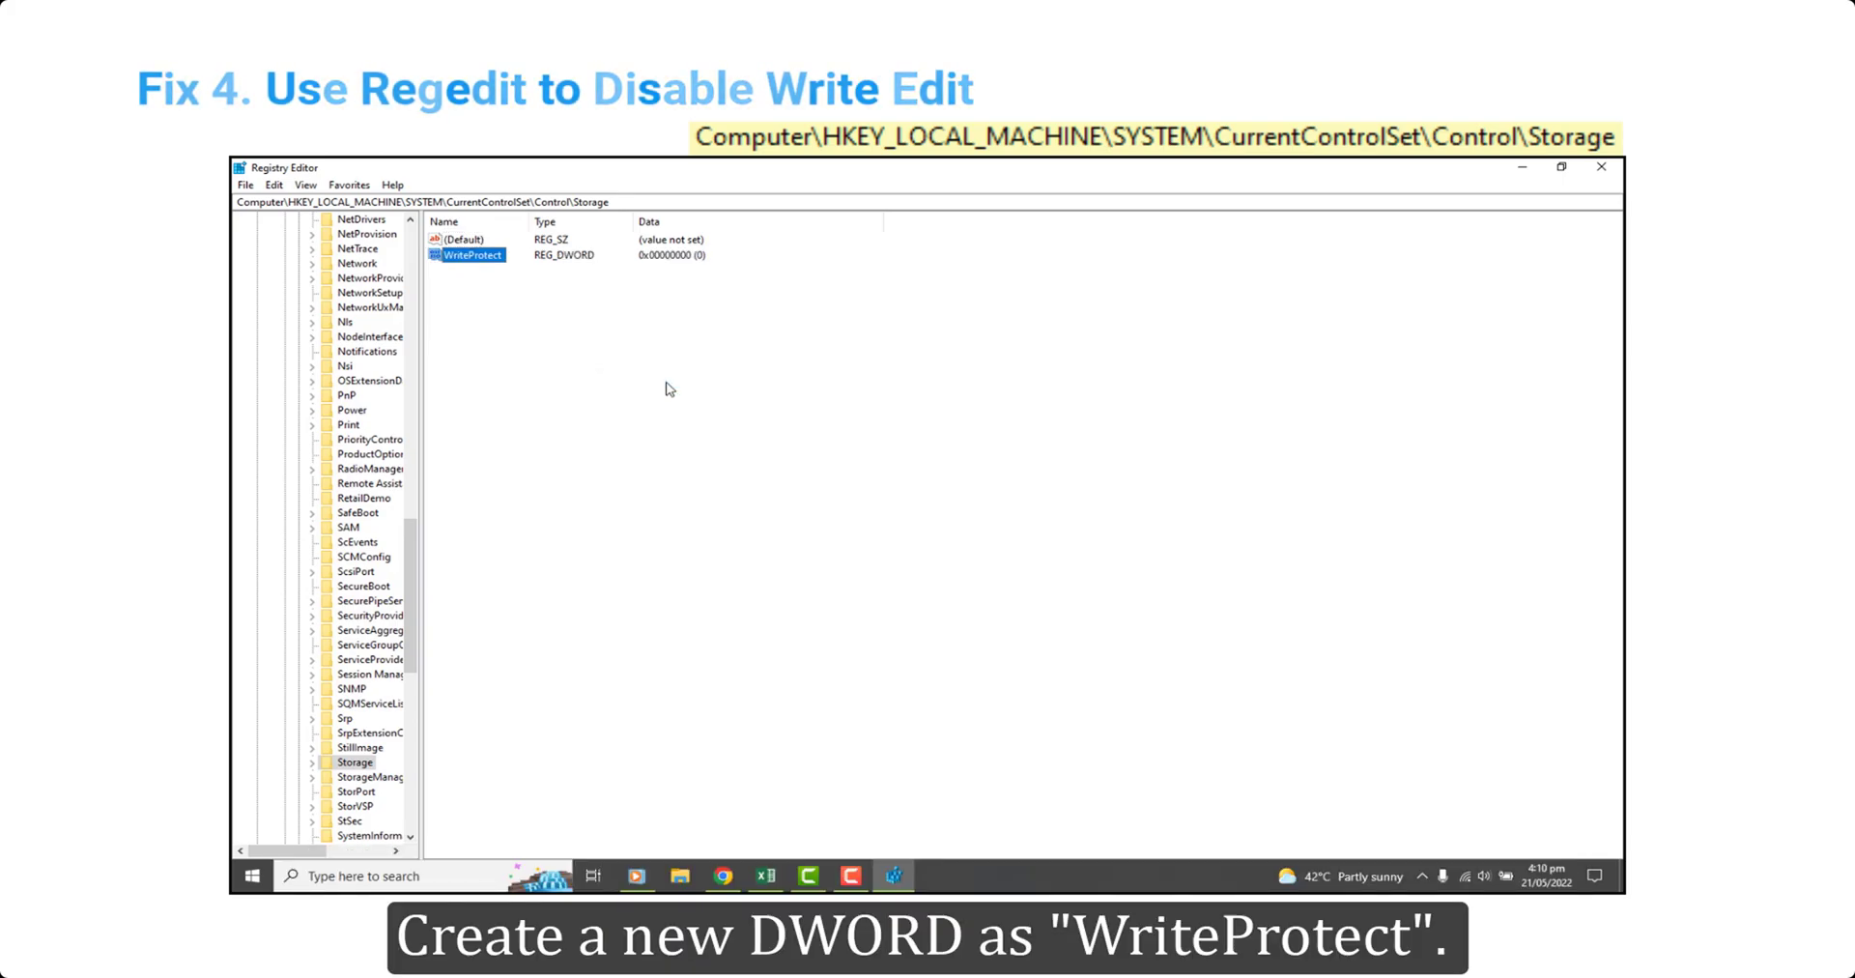
pyautogui.rightClick(486, 265)
pyautogui.press('Escape')
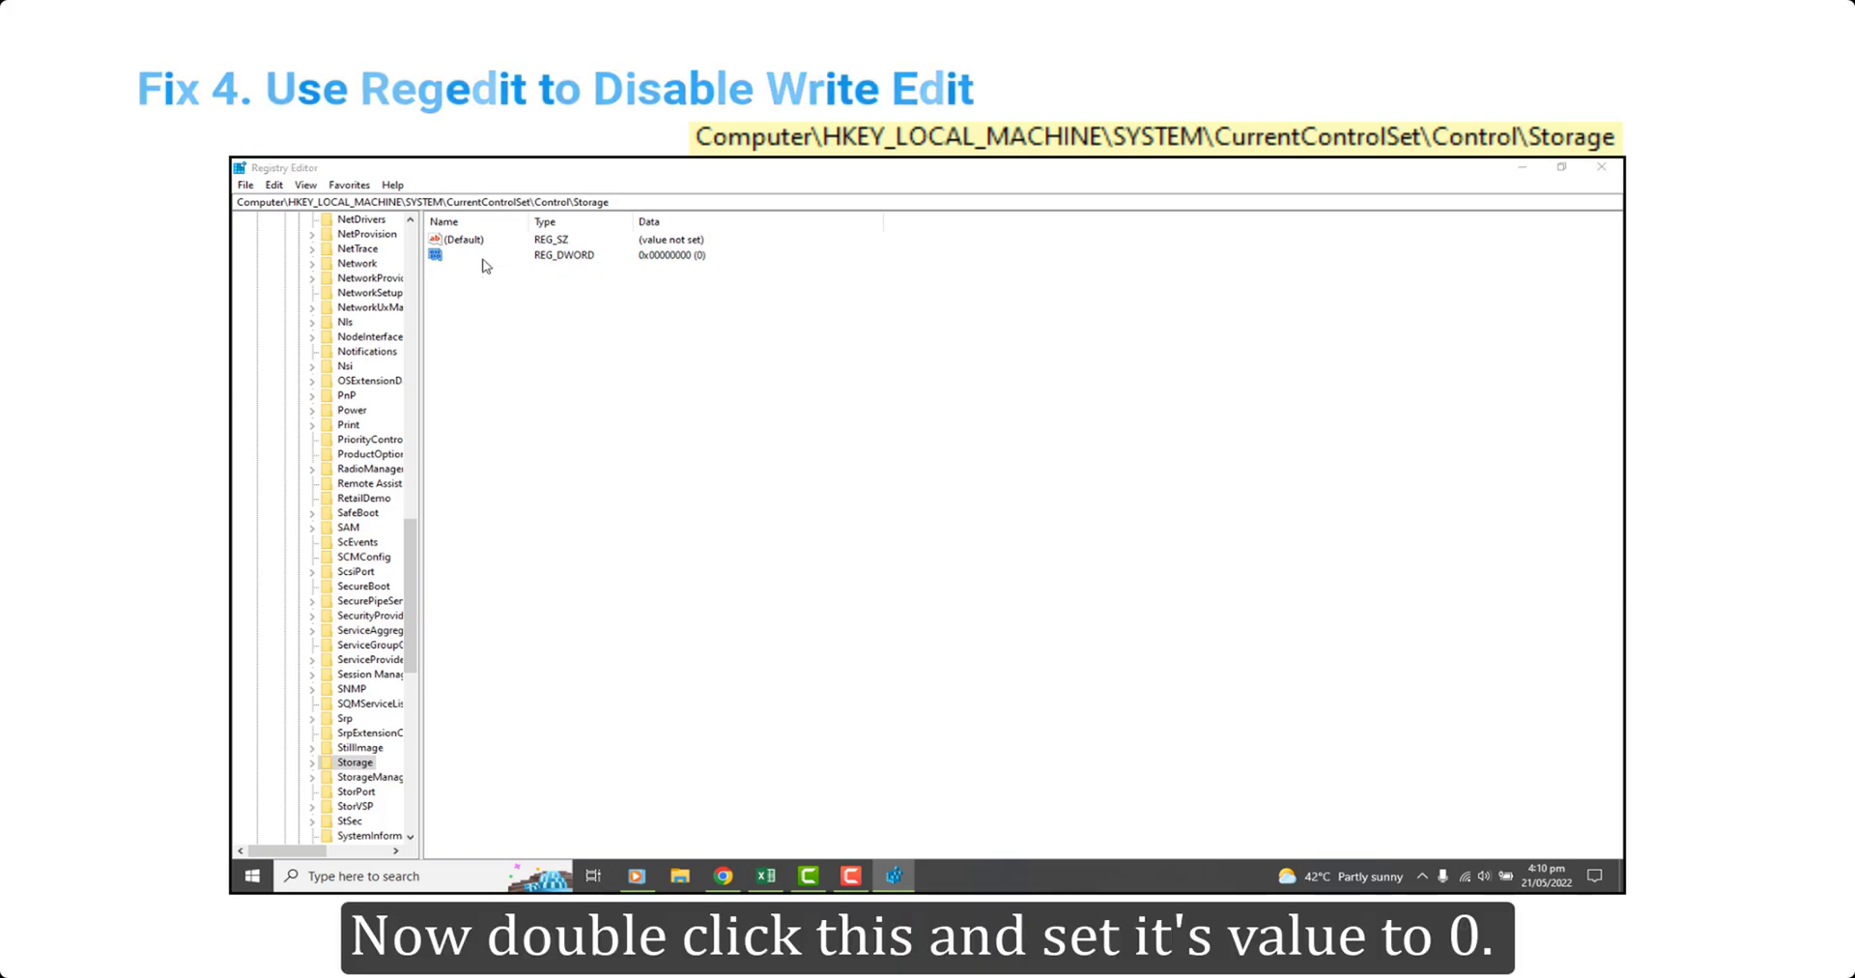
# Step: Set the value data of WriteProtect to 0
pyautogui.doubleClick(486, 266)
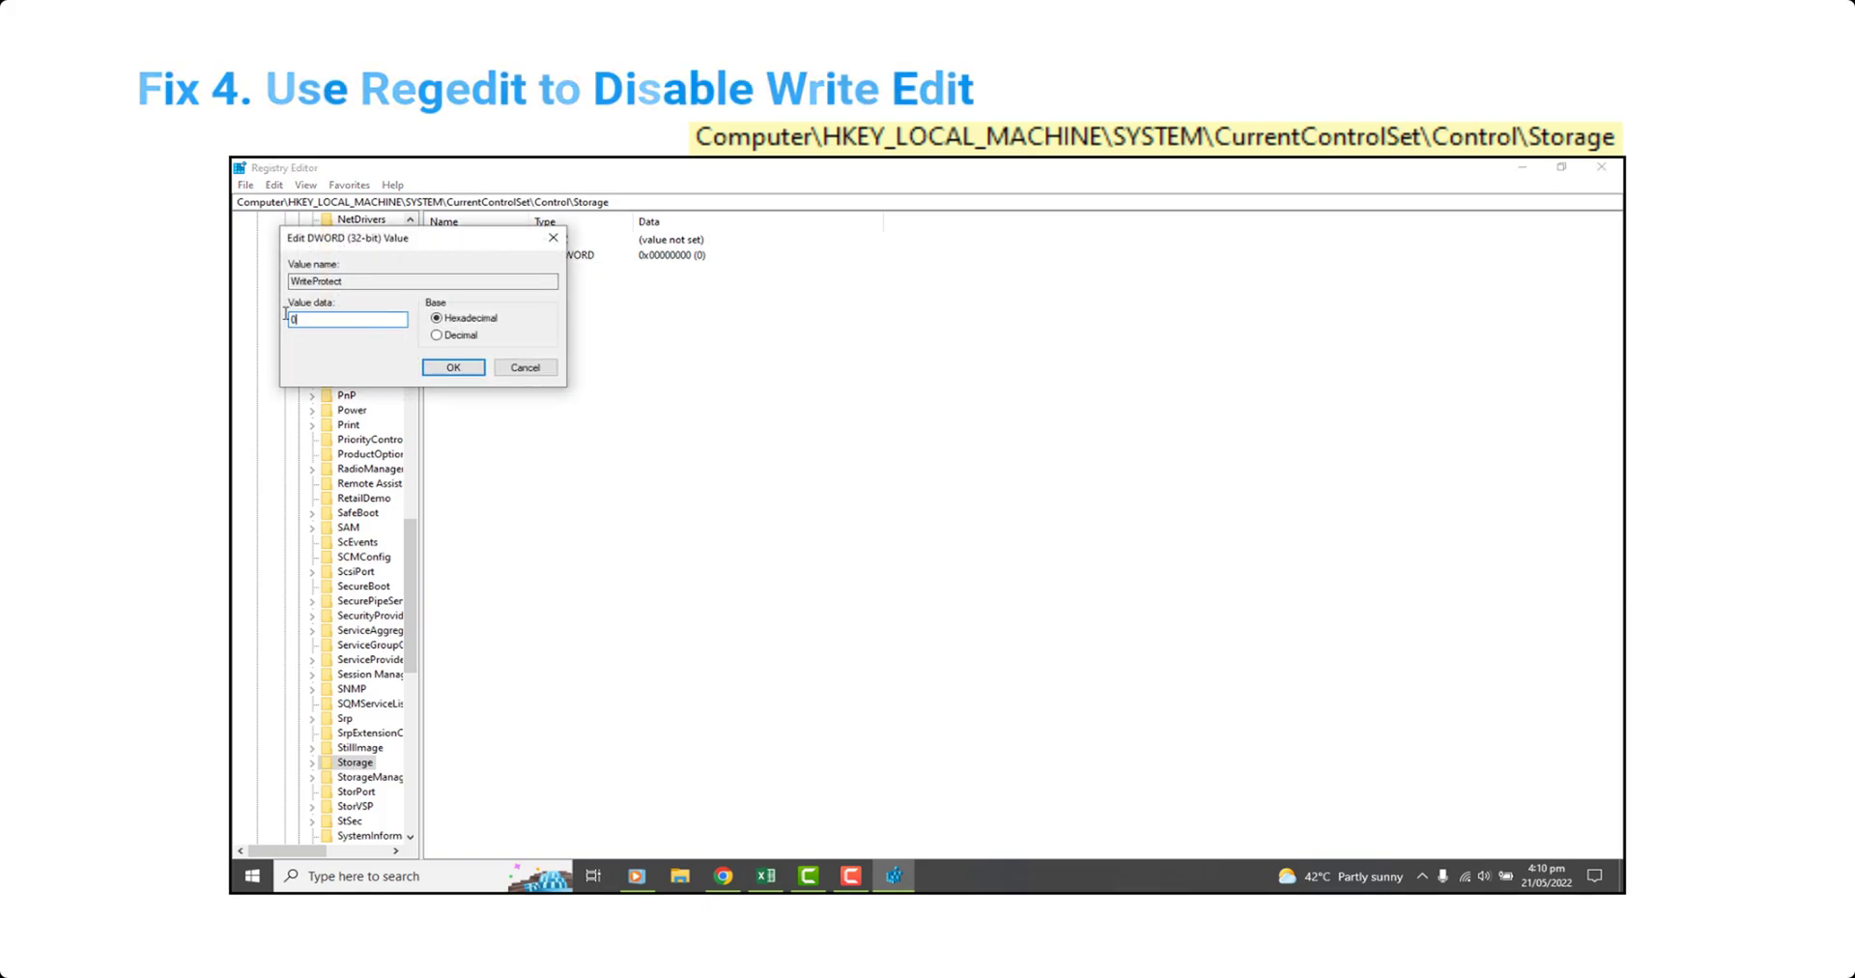
pyautogui.write('0')
pyautogui.click(437, 369)
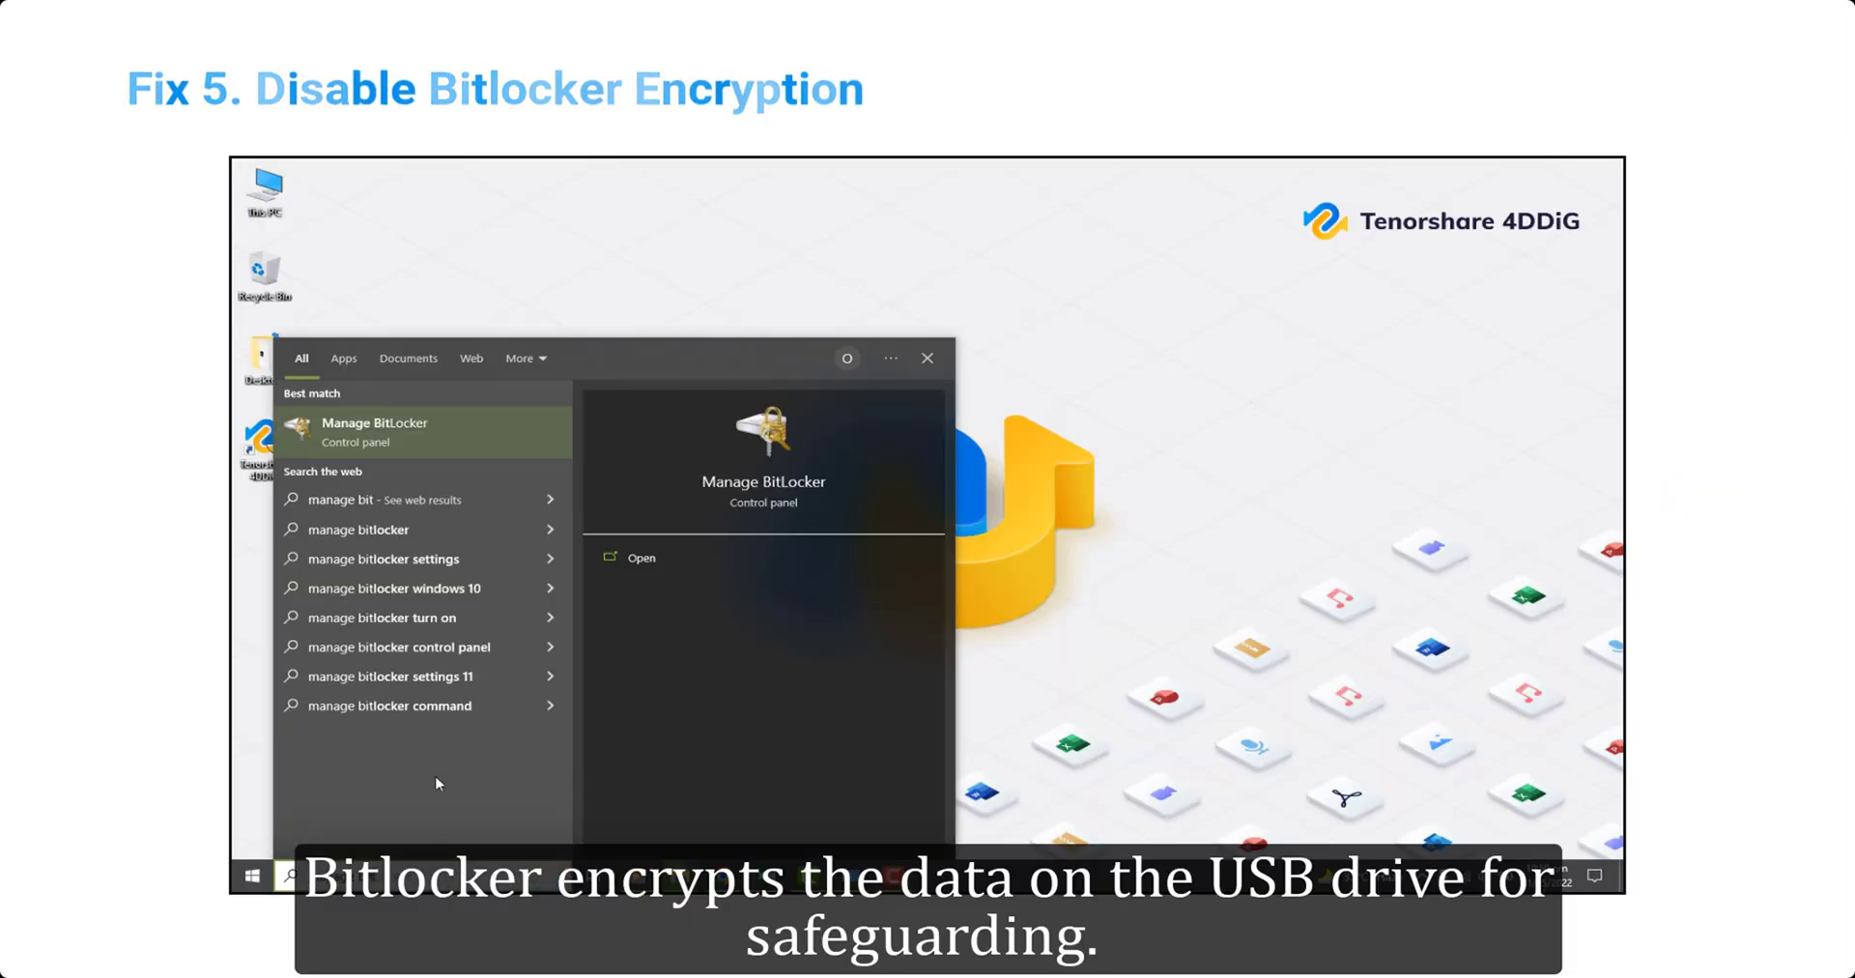
# Step: Open Manage BitLocker and turn off BitLocker for the removable drive D:
pyautogui.click(419, 428)
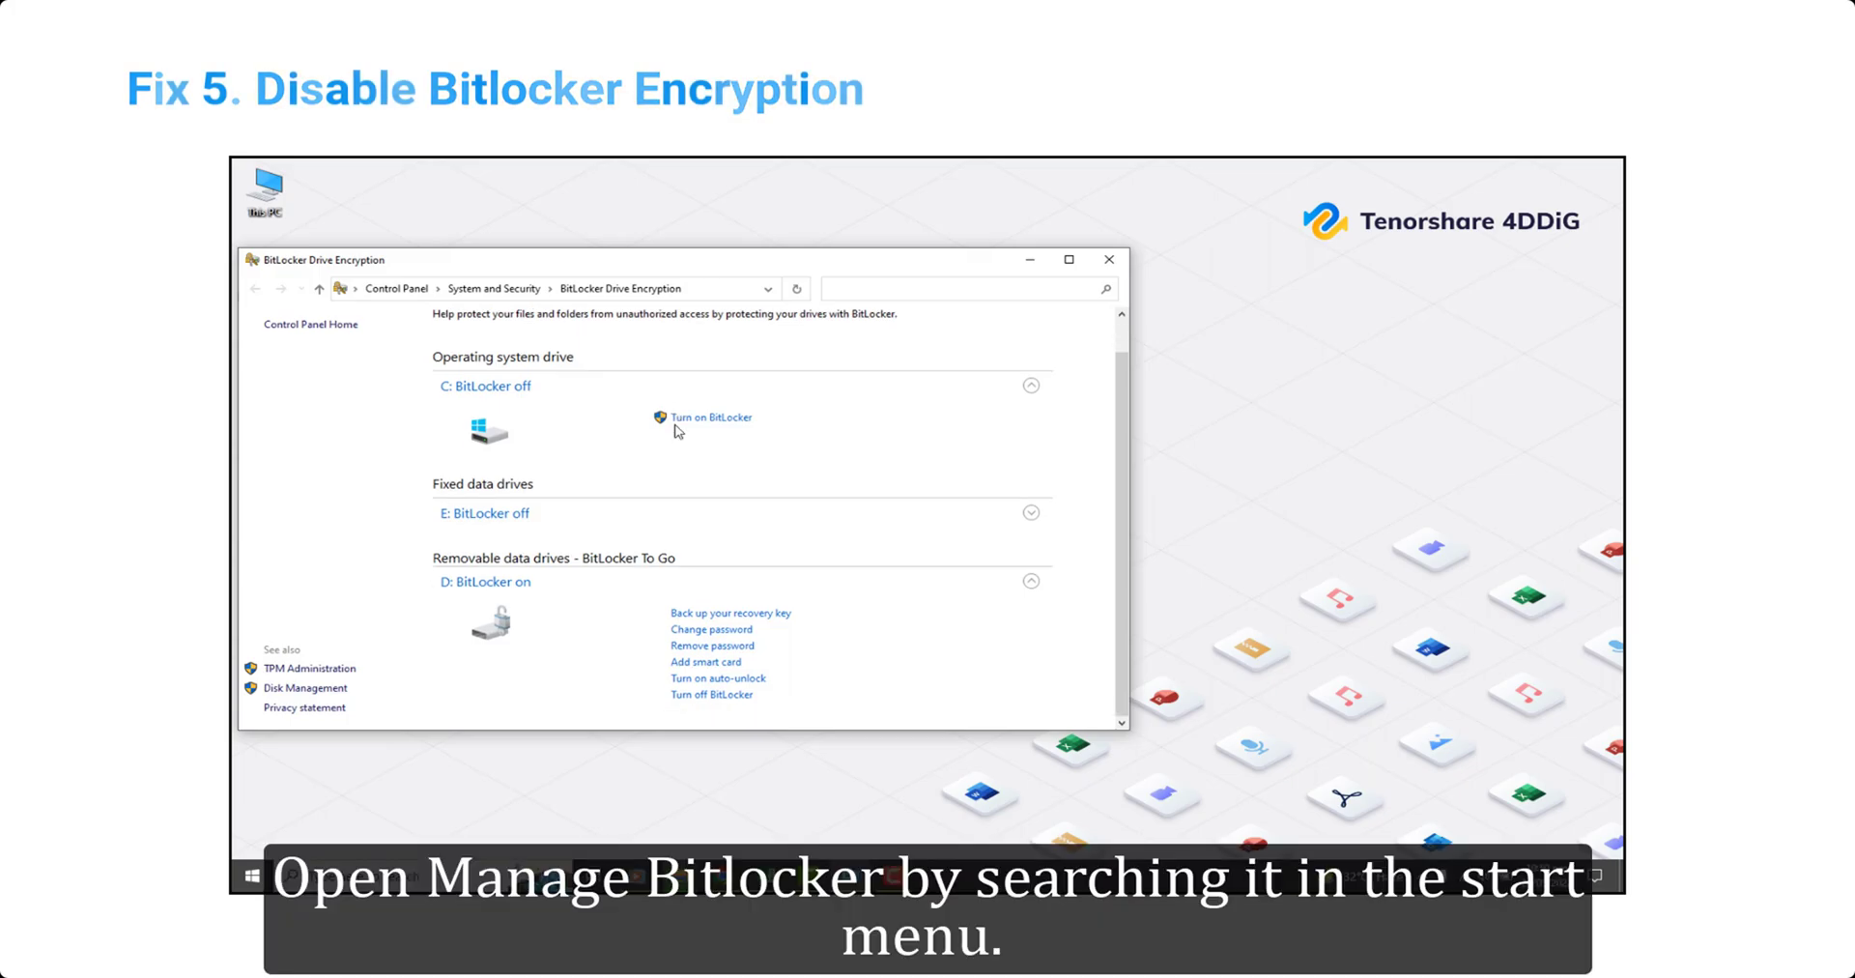
pyautogui.click(1069, 259)
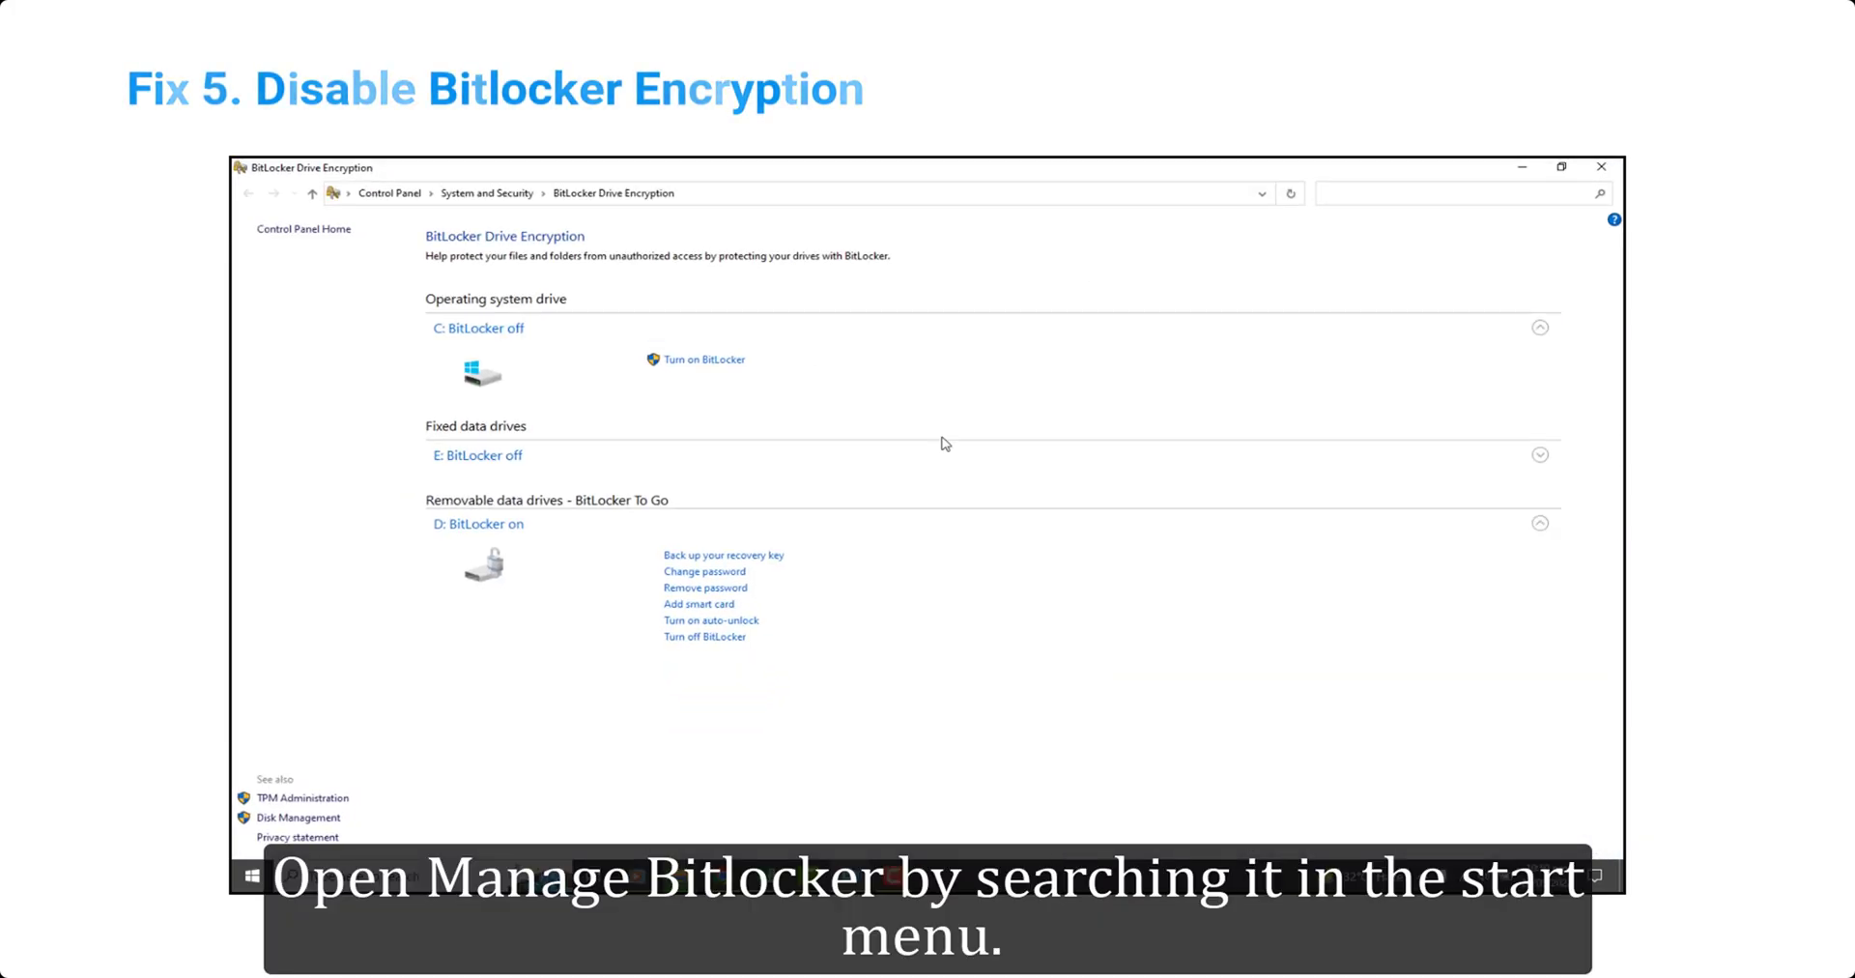
pyautogui.click(719, 639)
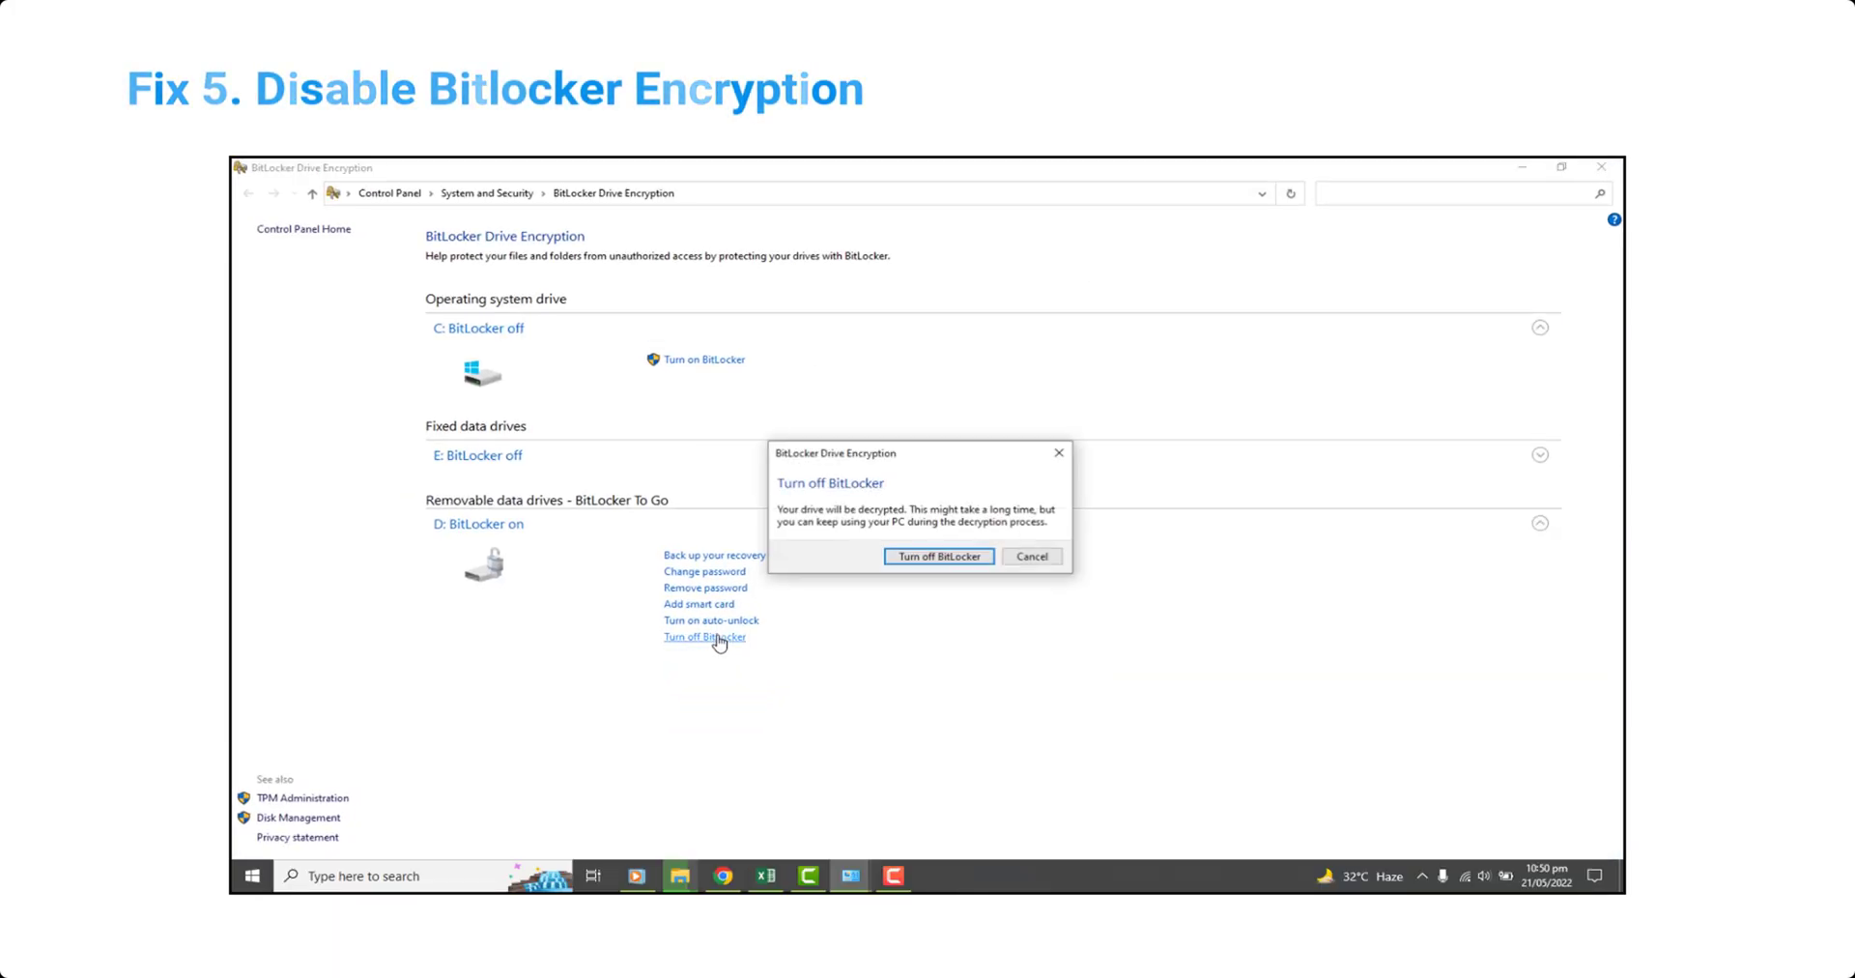
pyautogui.click(924, 557)
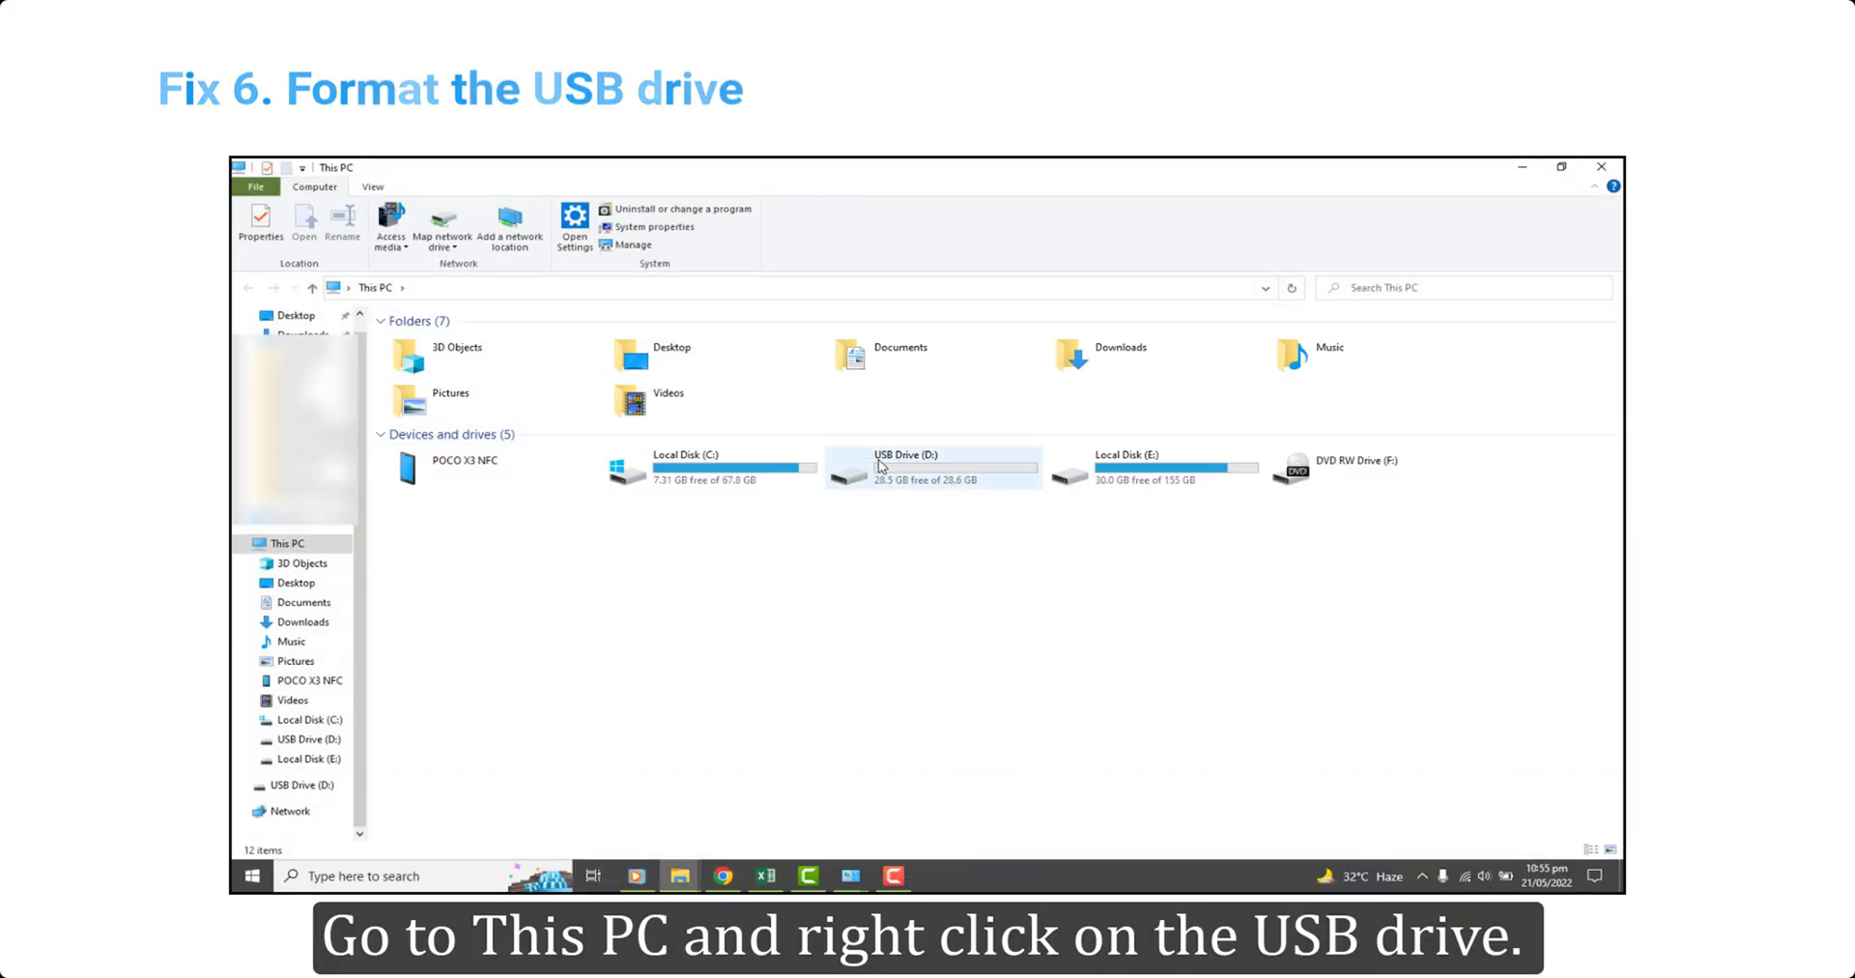
# Step: Quick-format USB Drive (D:) from This PC with the NTFS file system and 4096-byte allocation units
pyautogui.rightClick(881, 466)
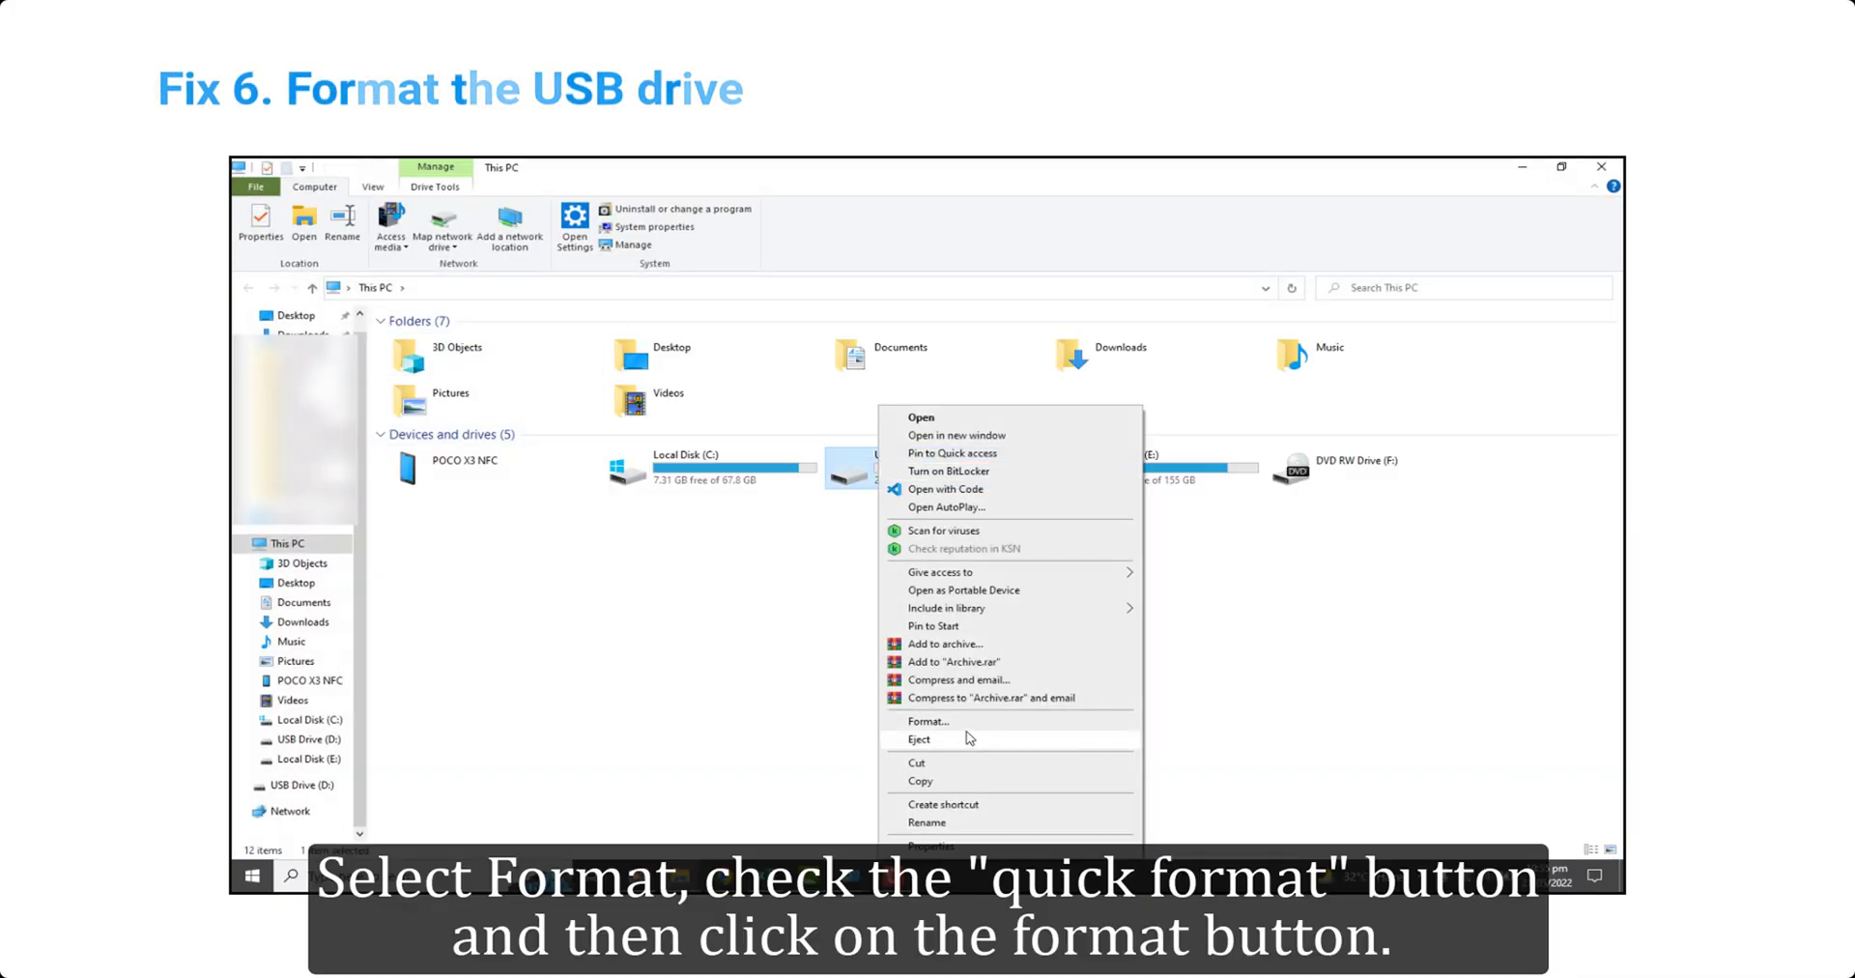
pyautogui.click(969, 723)
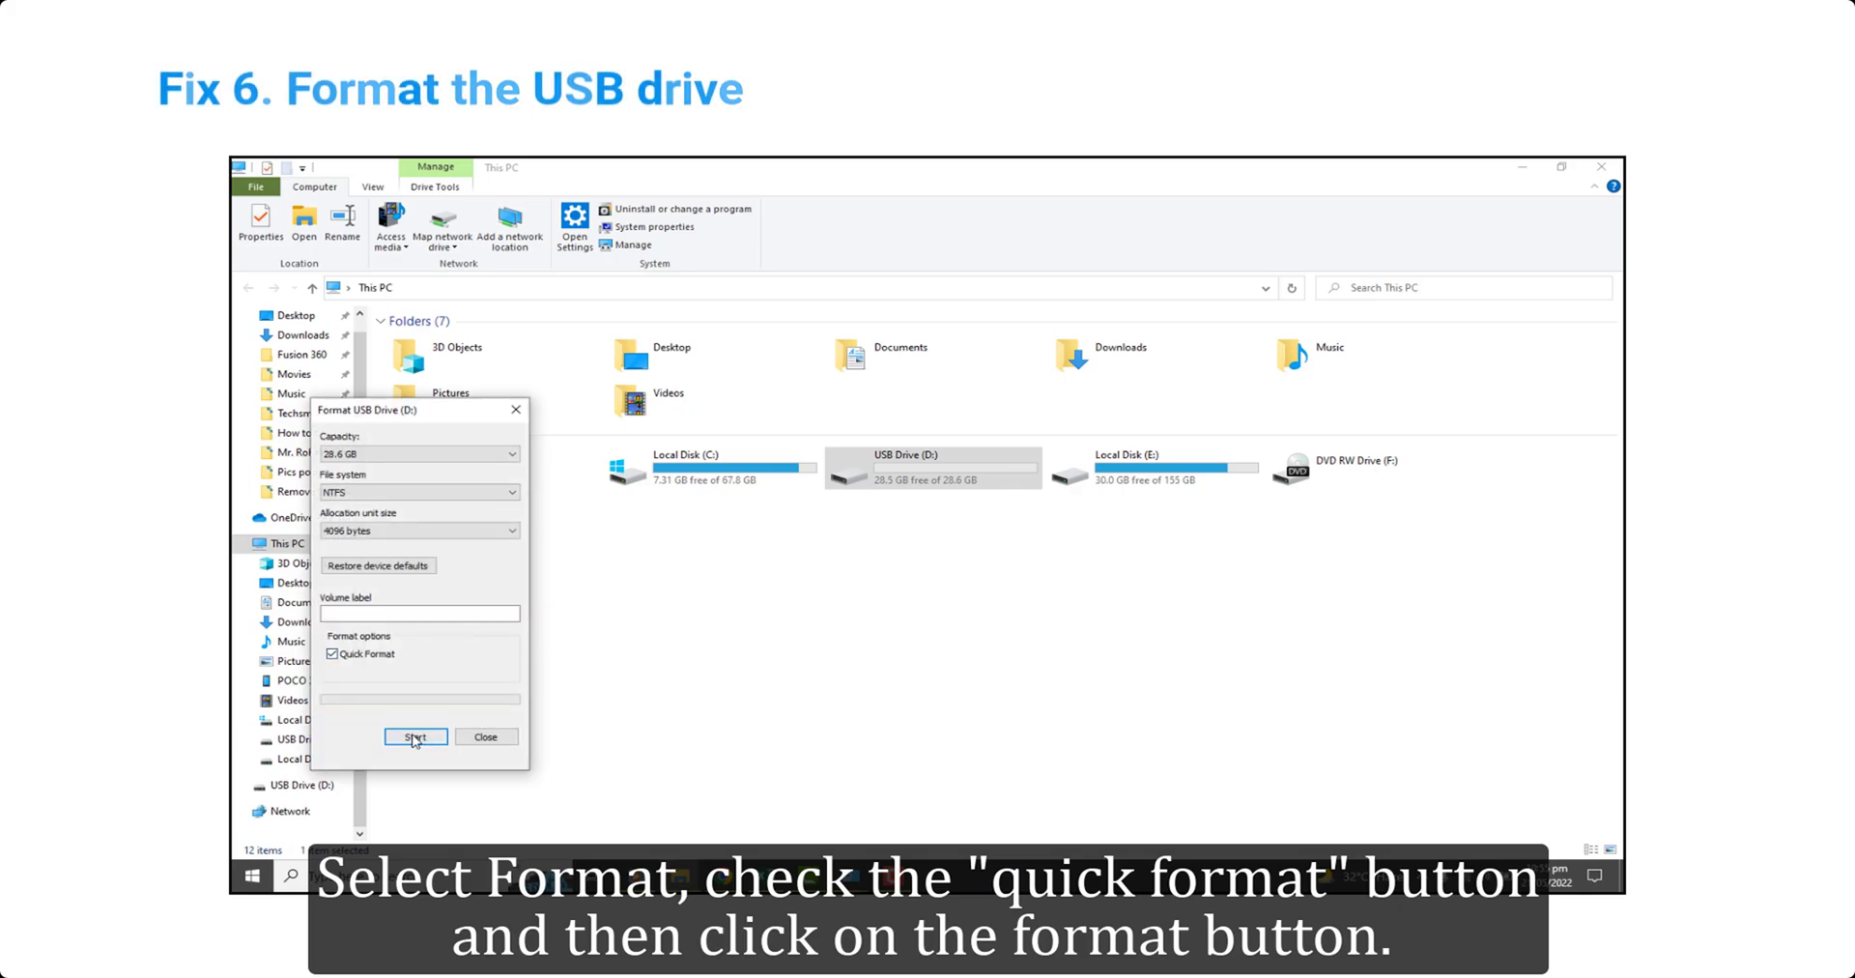
pyautogui.click(415, 738)
pyautogui.click(967, 518)
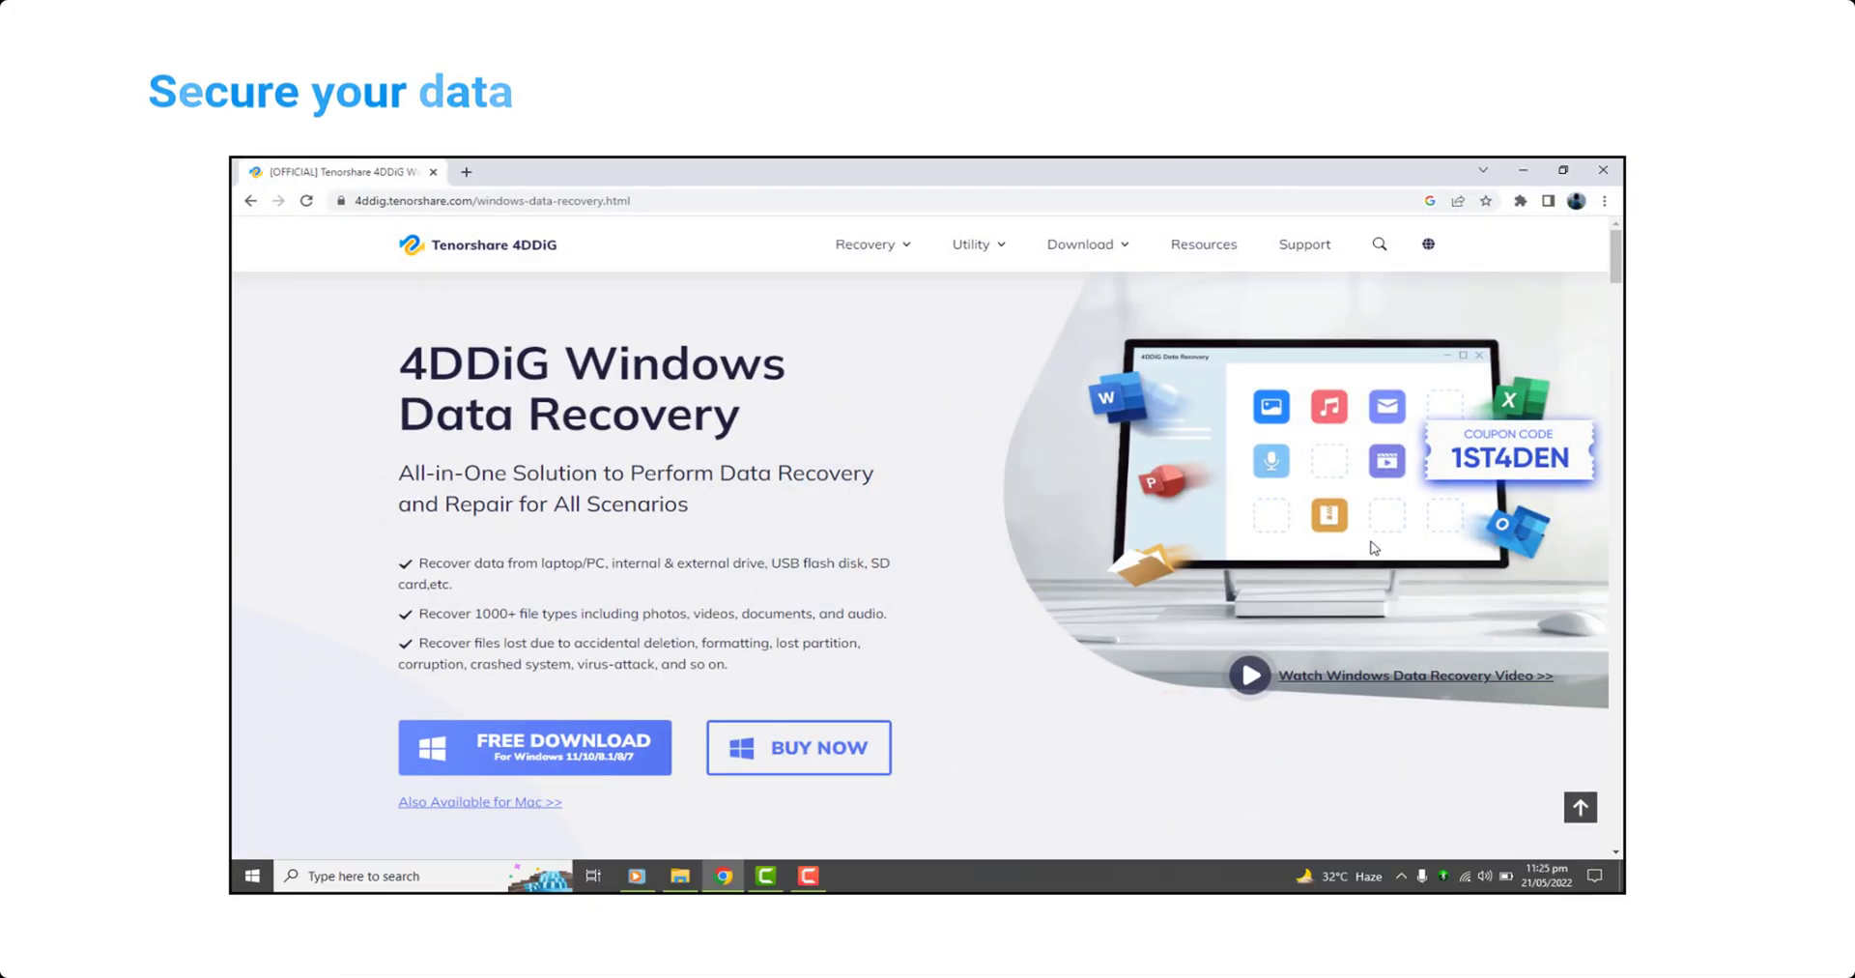
pyautogui.moveTo(1616, 256); pyautogui.dragTo(1621, 346)
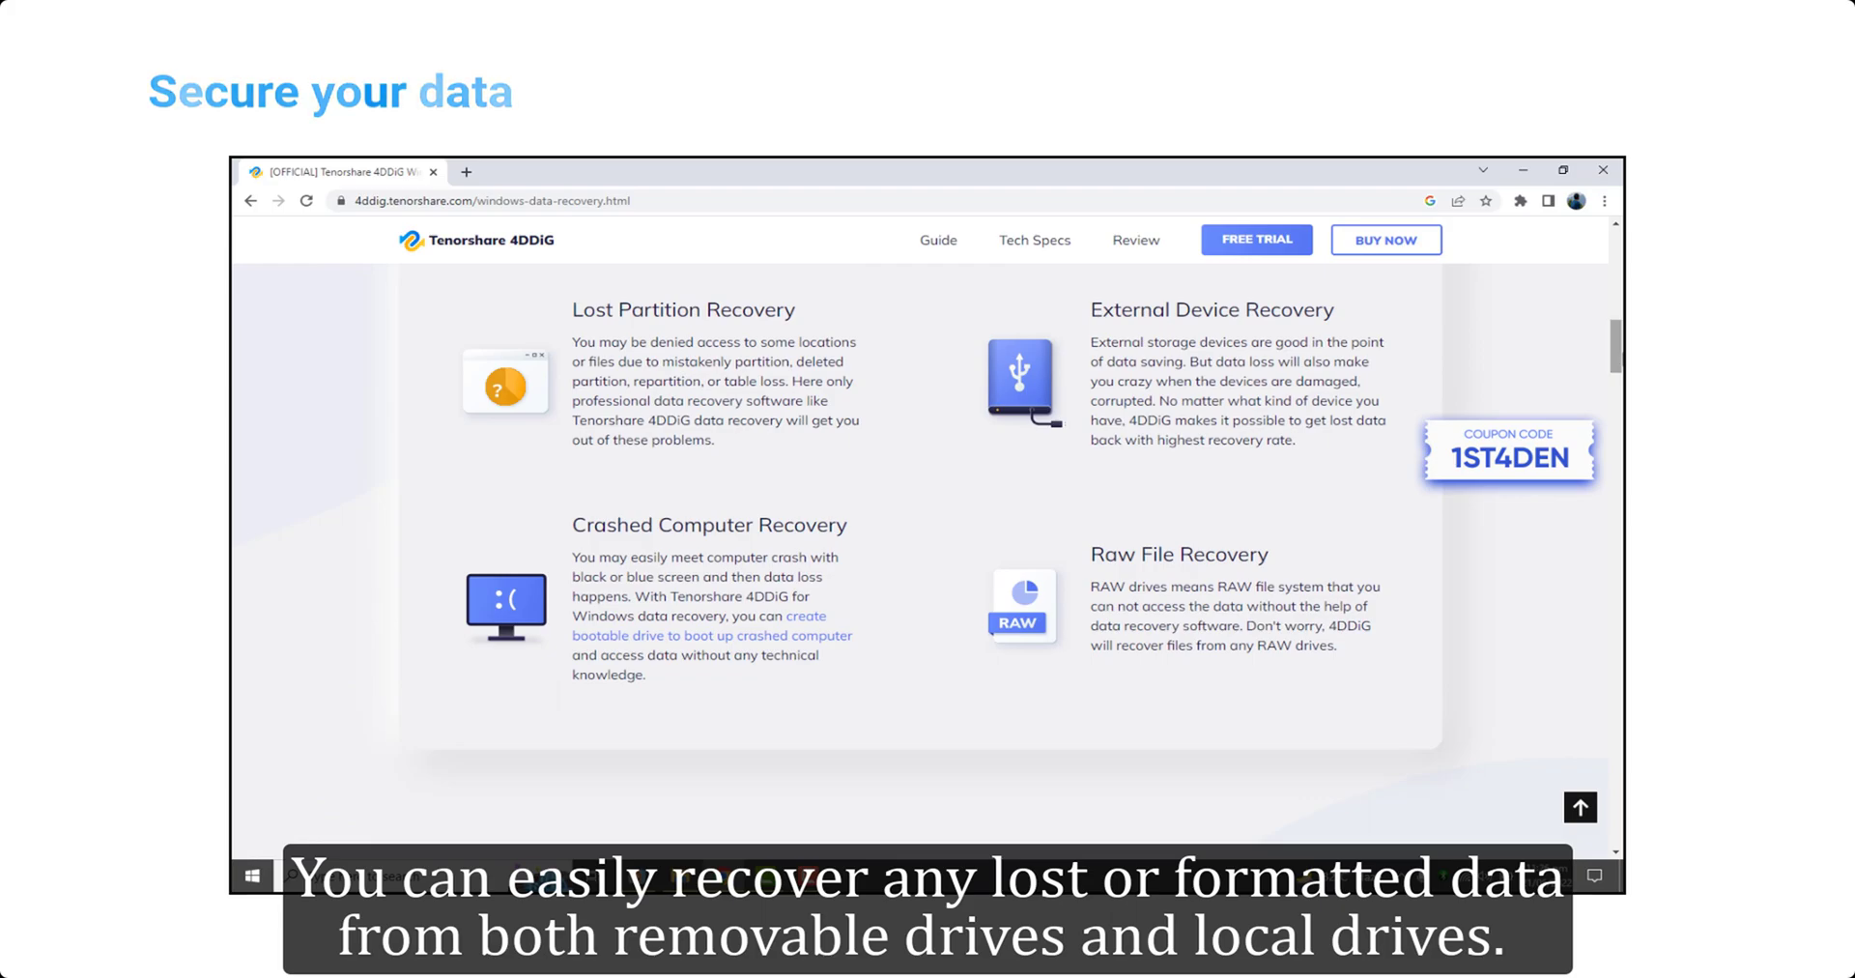
pyautogui.moveTo(1621, 346); pyautogui.dragTo(1616, 641)
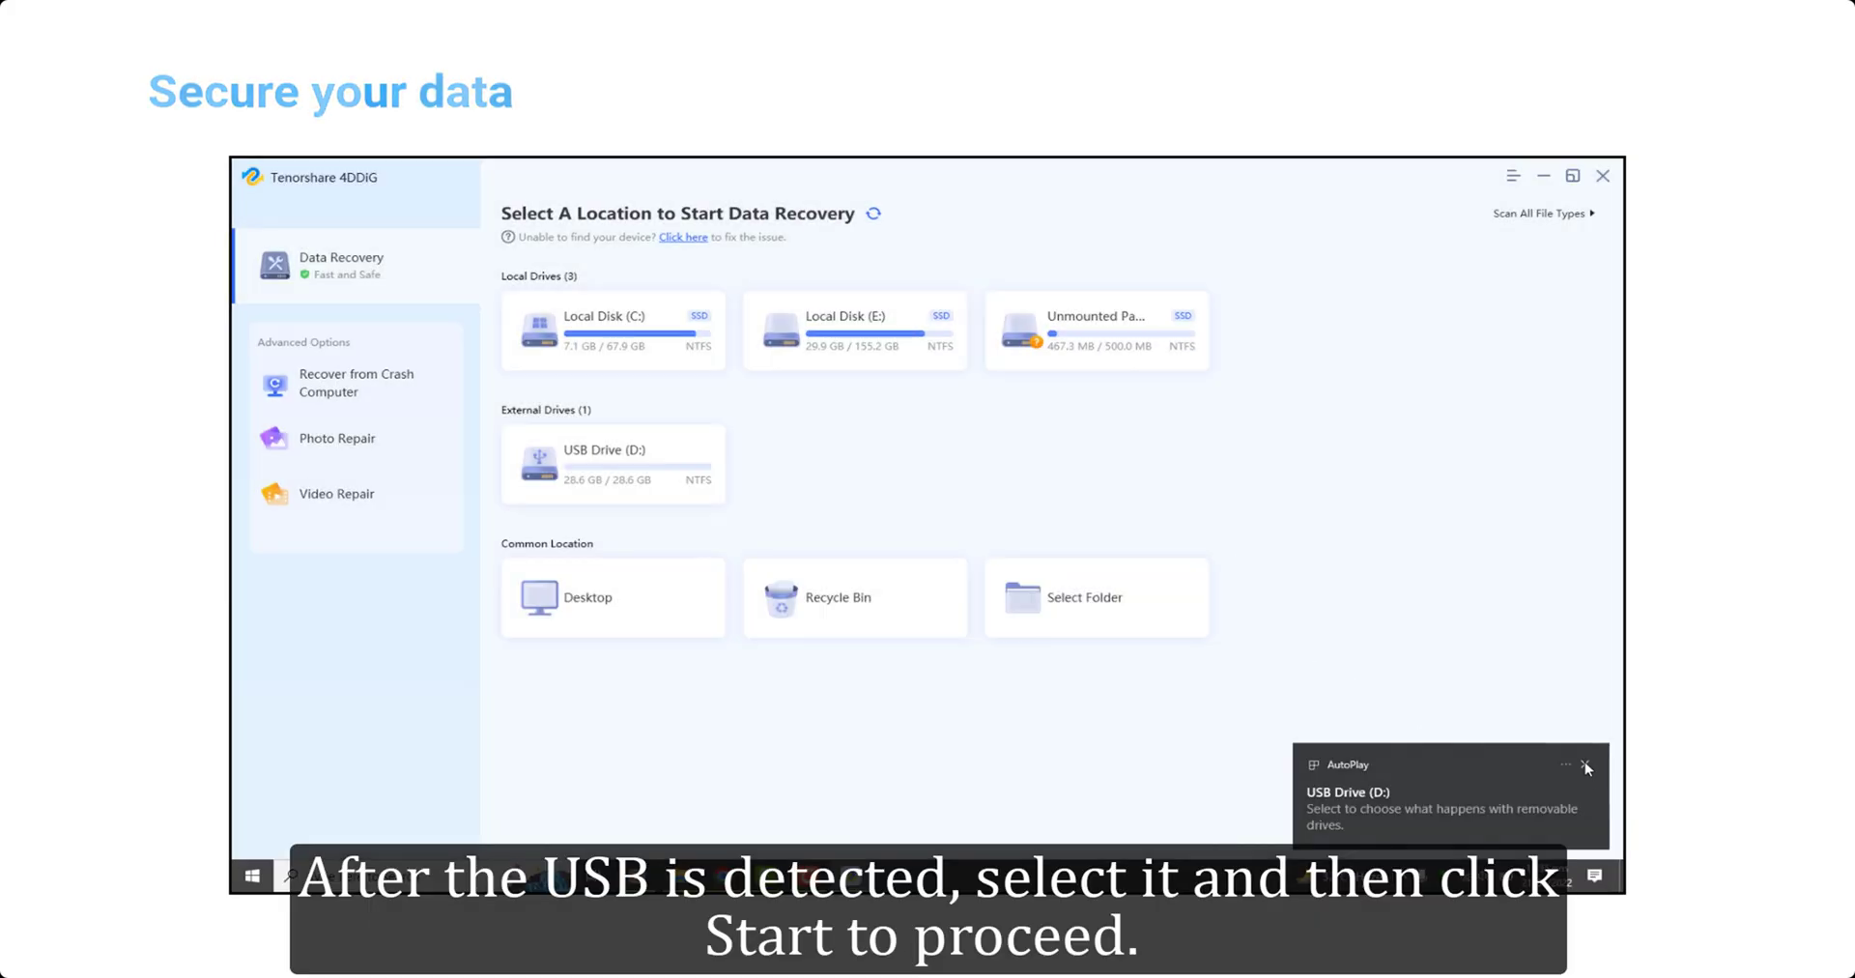
# Step: Dismiss the AutoPlay notification and start a data recovery scan of USB Drive (D:) in Tenorshare 4DDiG
pyautogui.click(1586, 765)
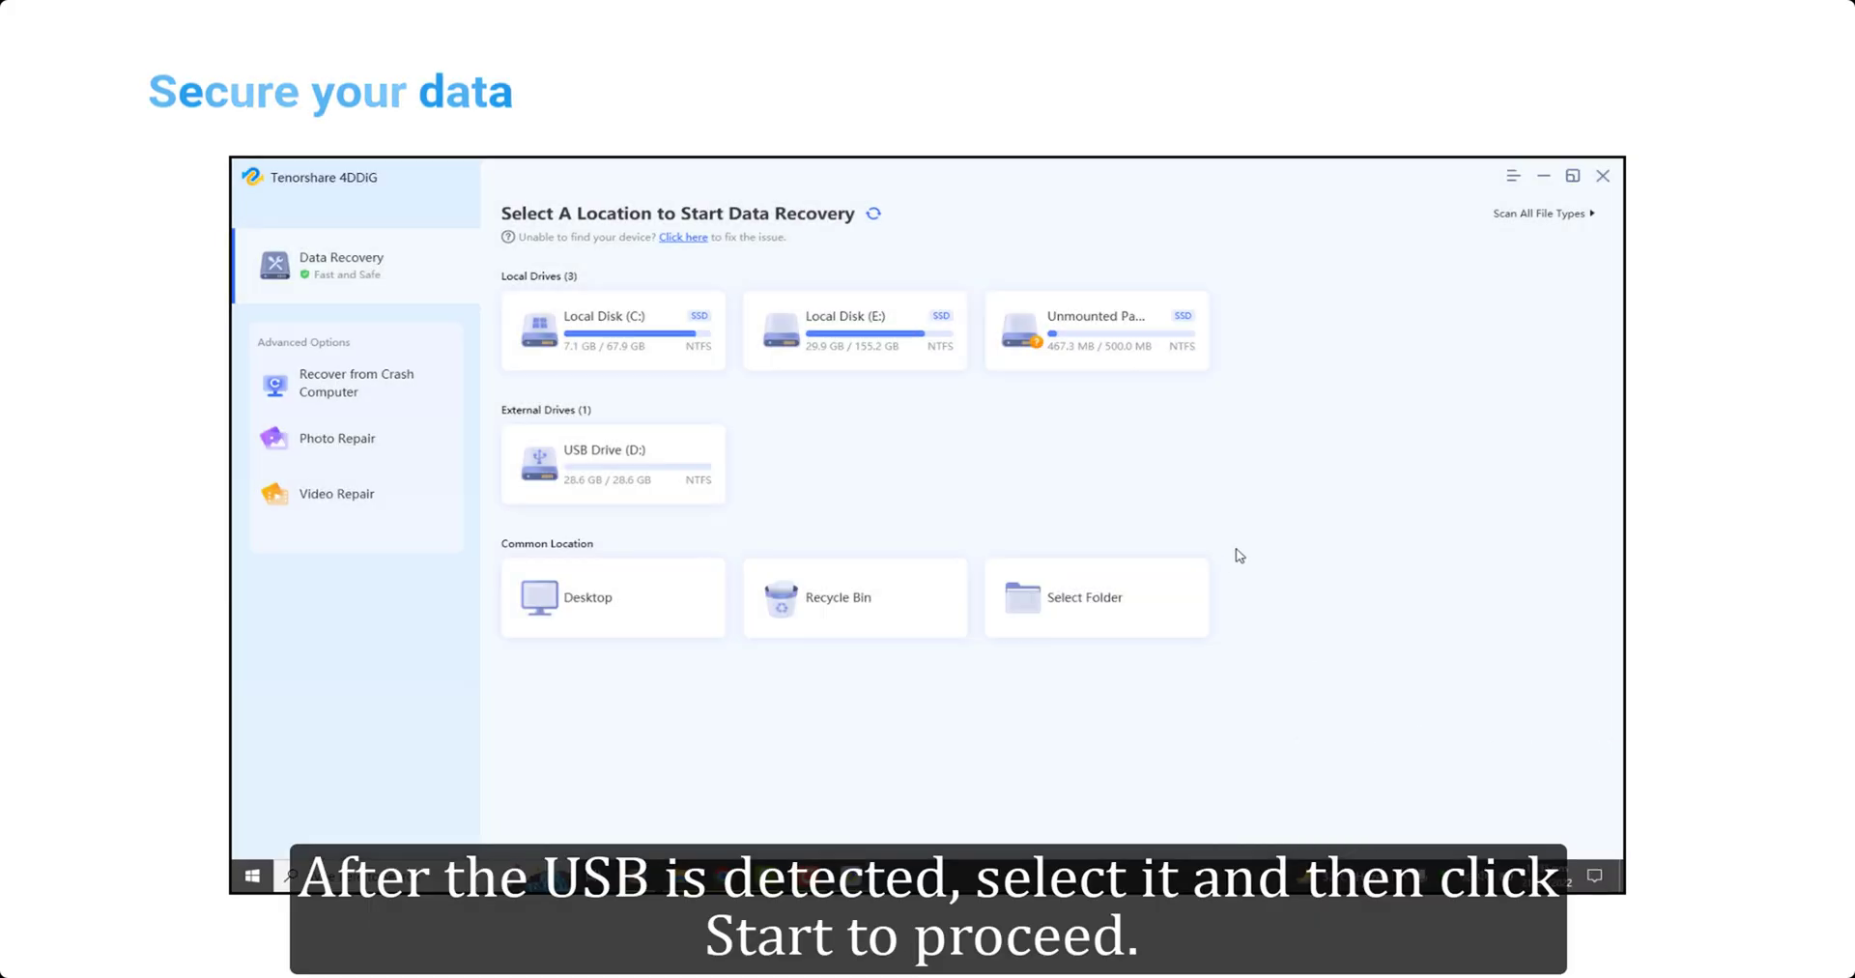
pyautogui.moveTo(663, 461)
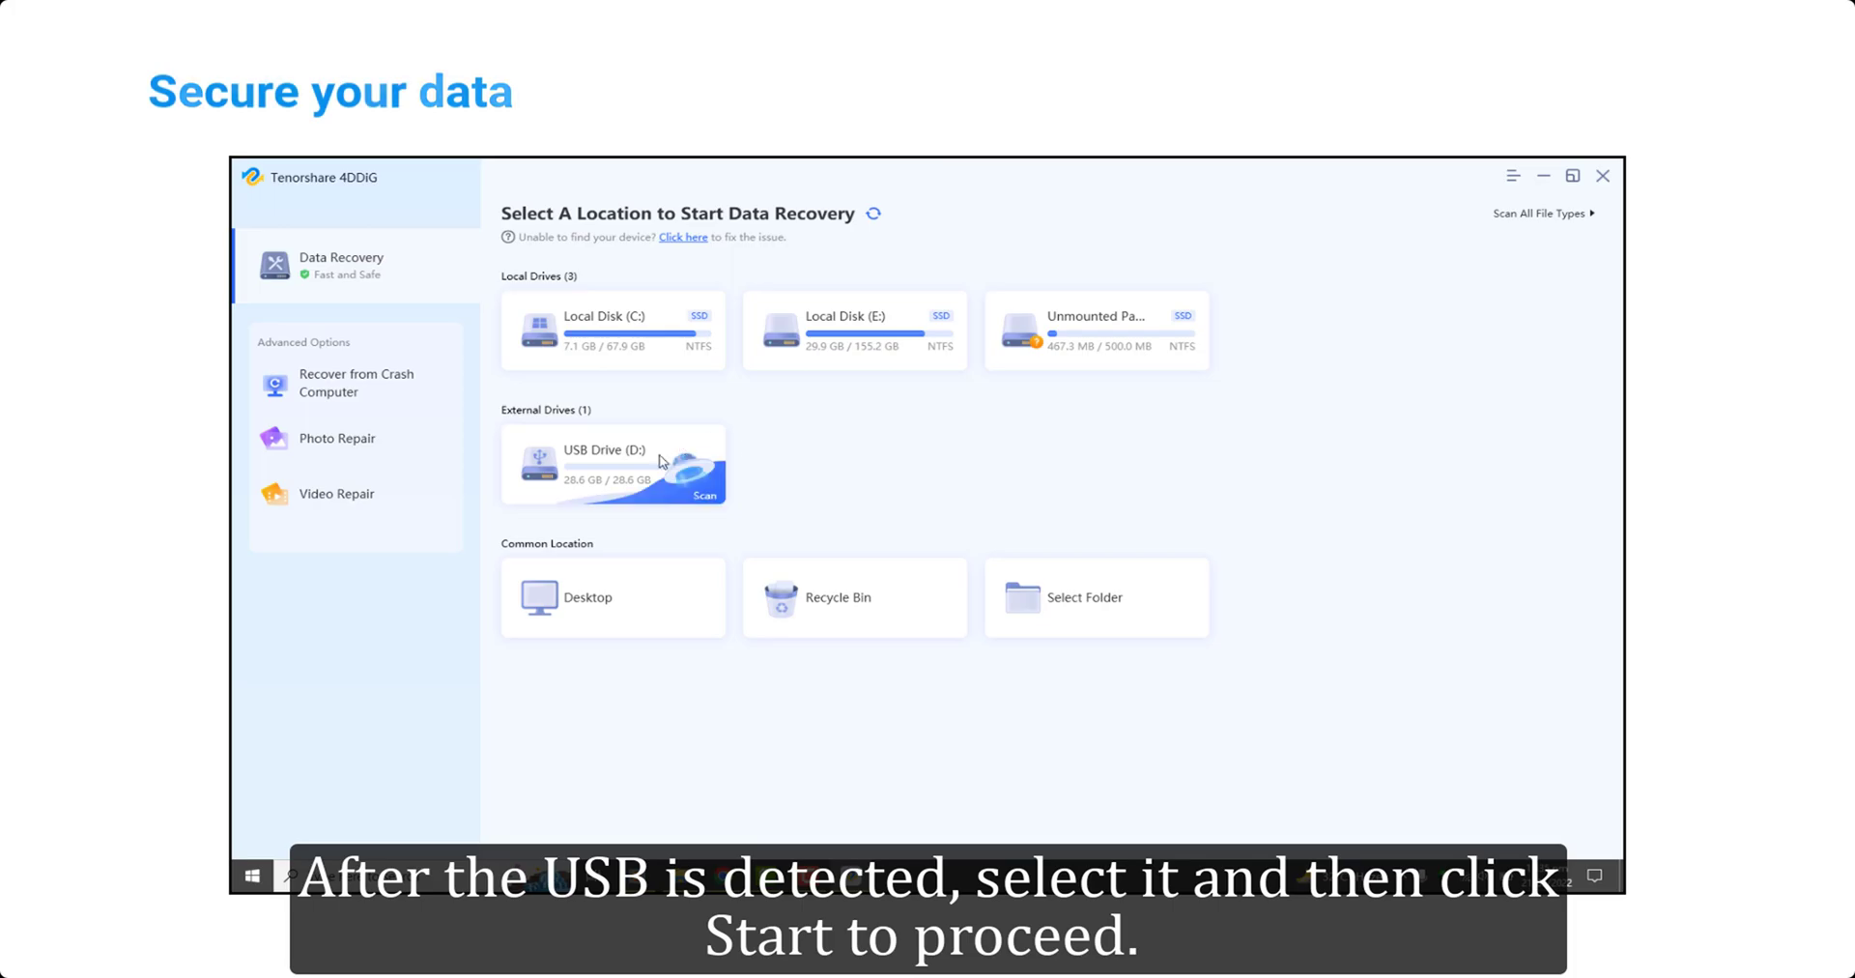
pyautogui.click(710, 496)
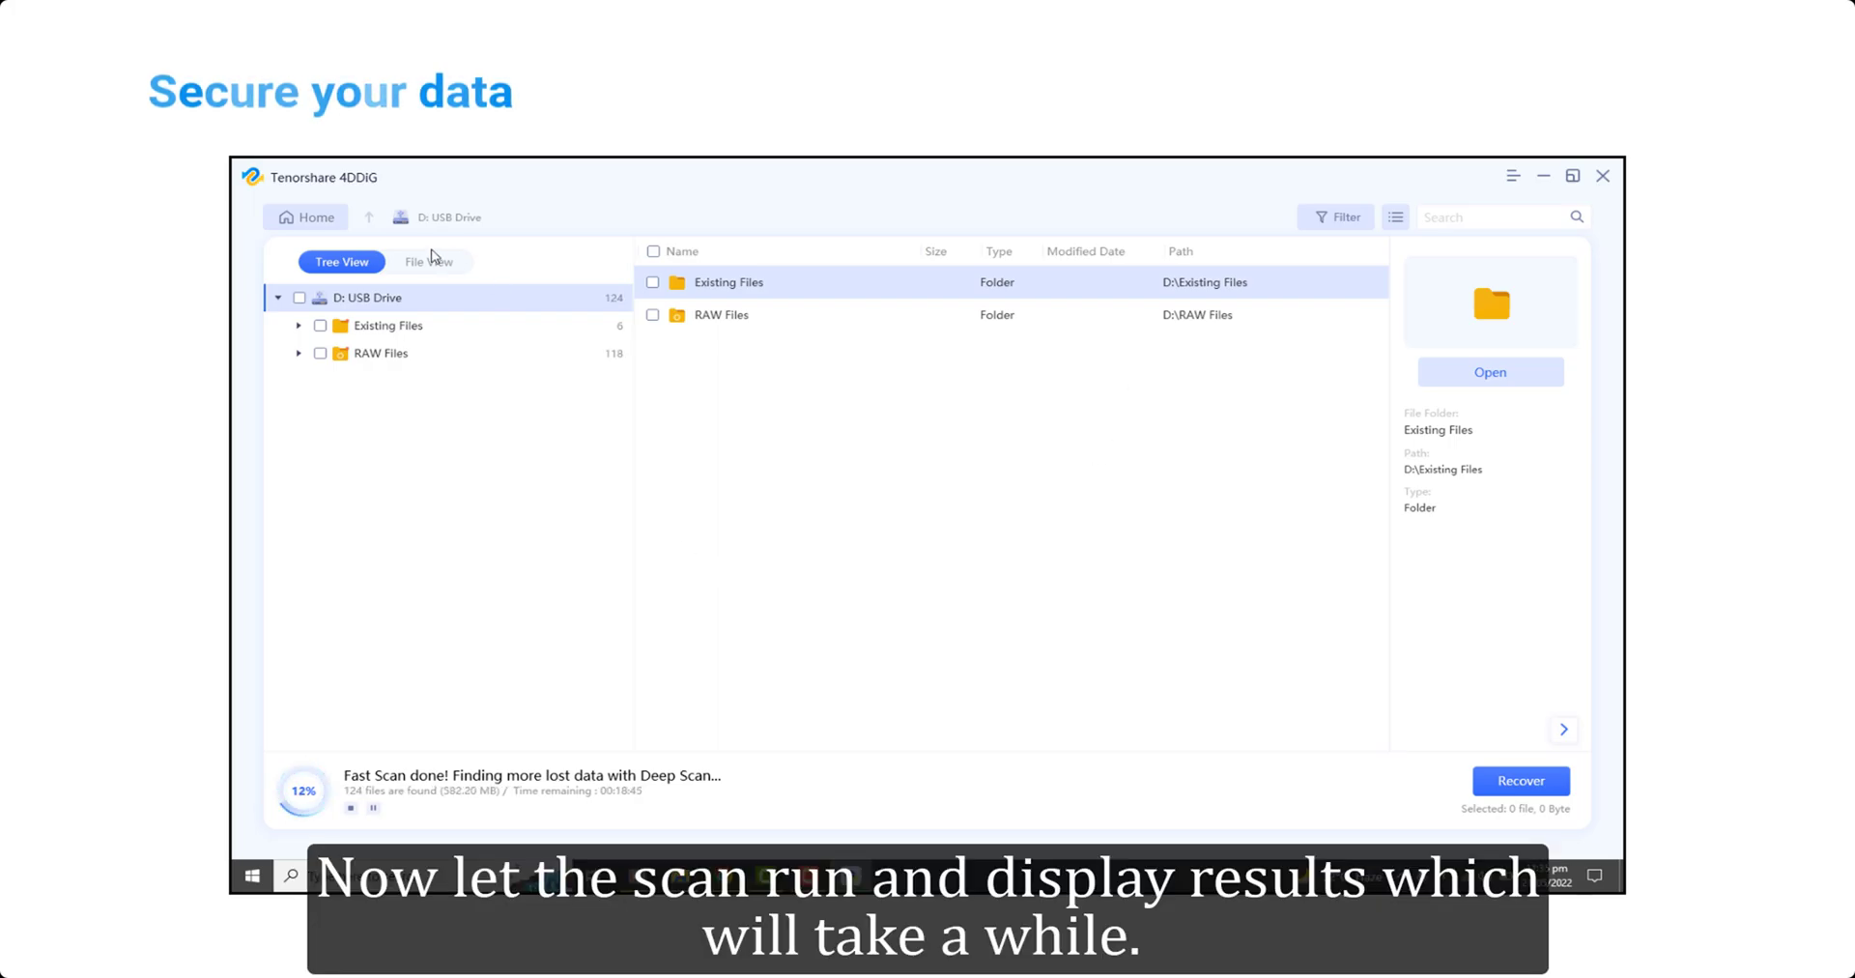
# Step: Show the scan results by file type and open the MP3 folder inside Audio
pyautogui.click(431, 262)
pyautogui.click(320, 381)
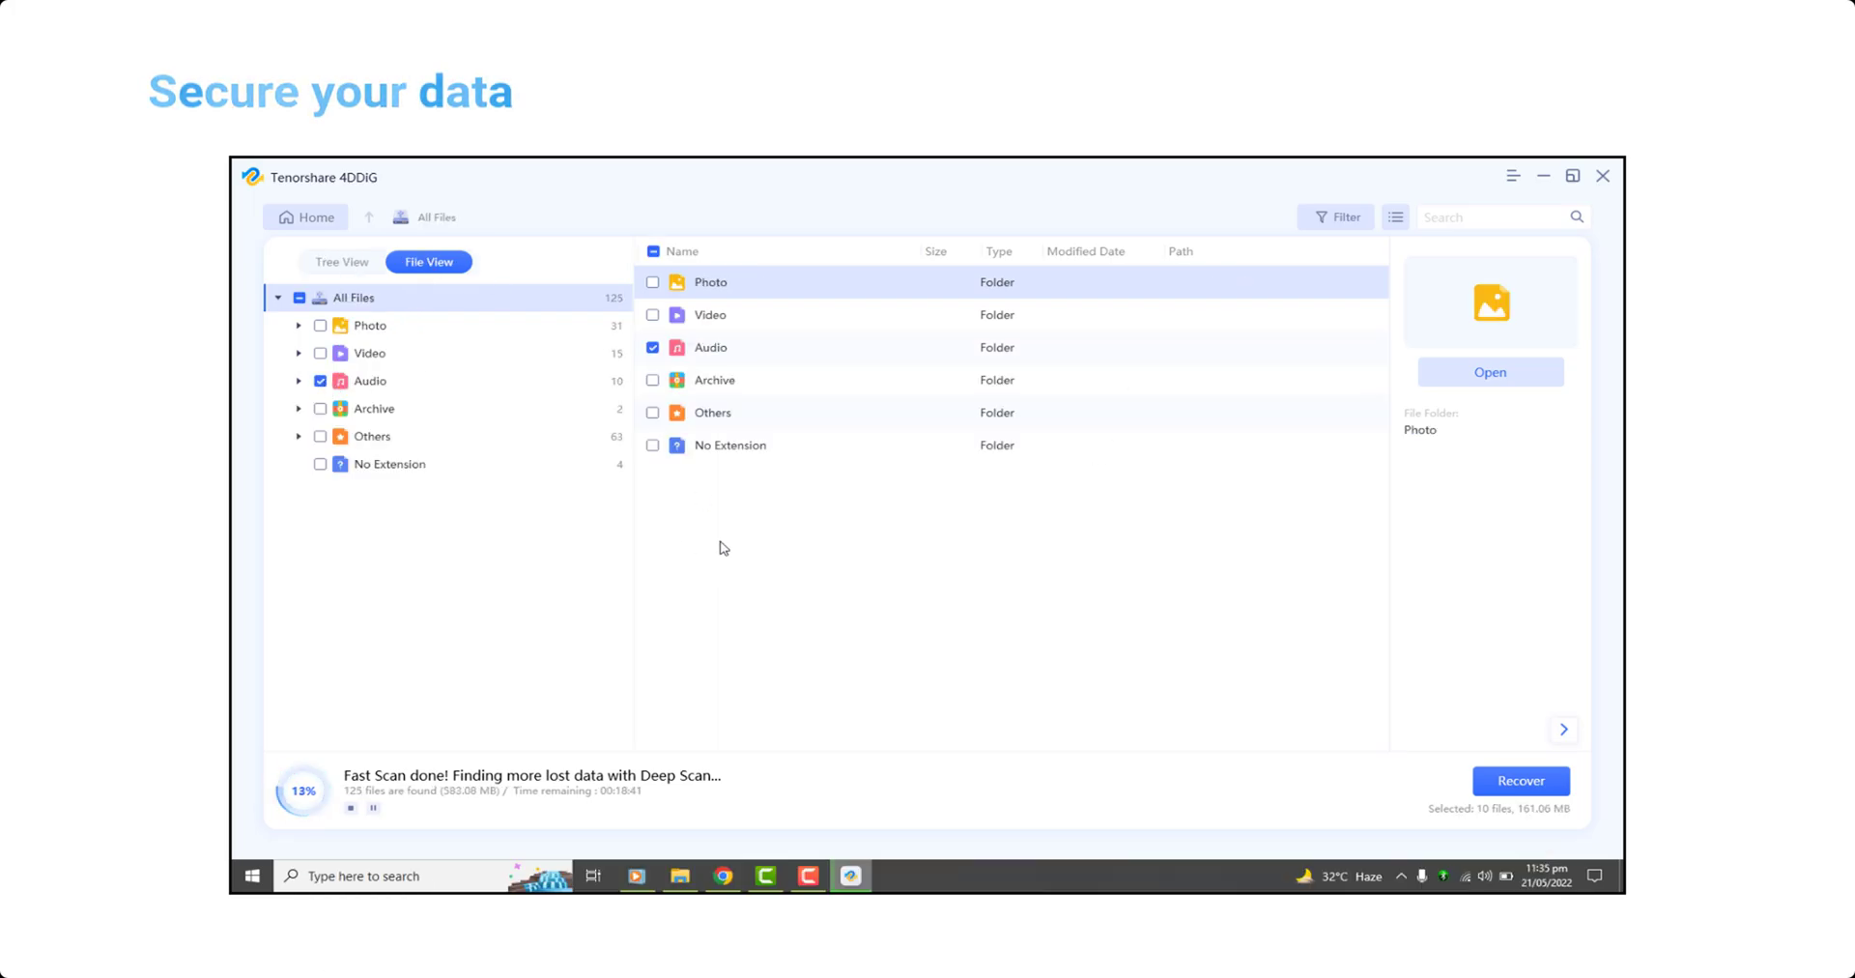
pyautogui.doubleClick(715, 348)
pyautogui.doubleClick(711, 284)
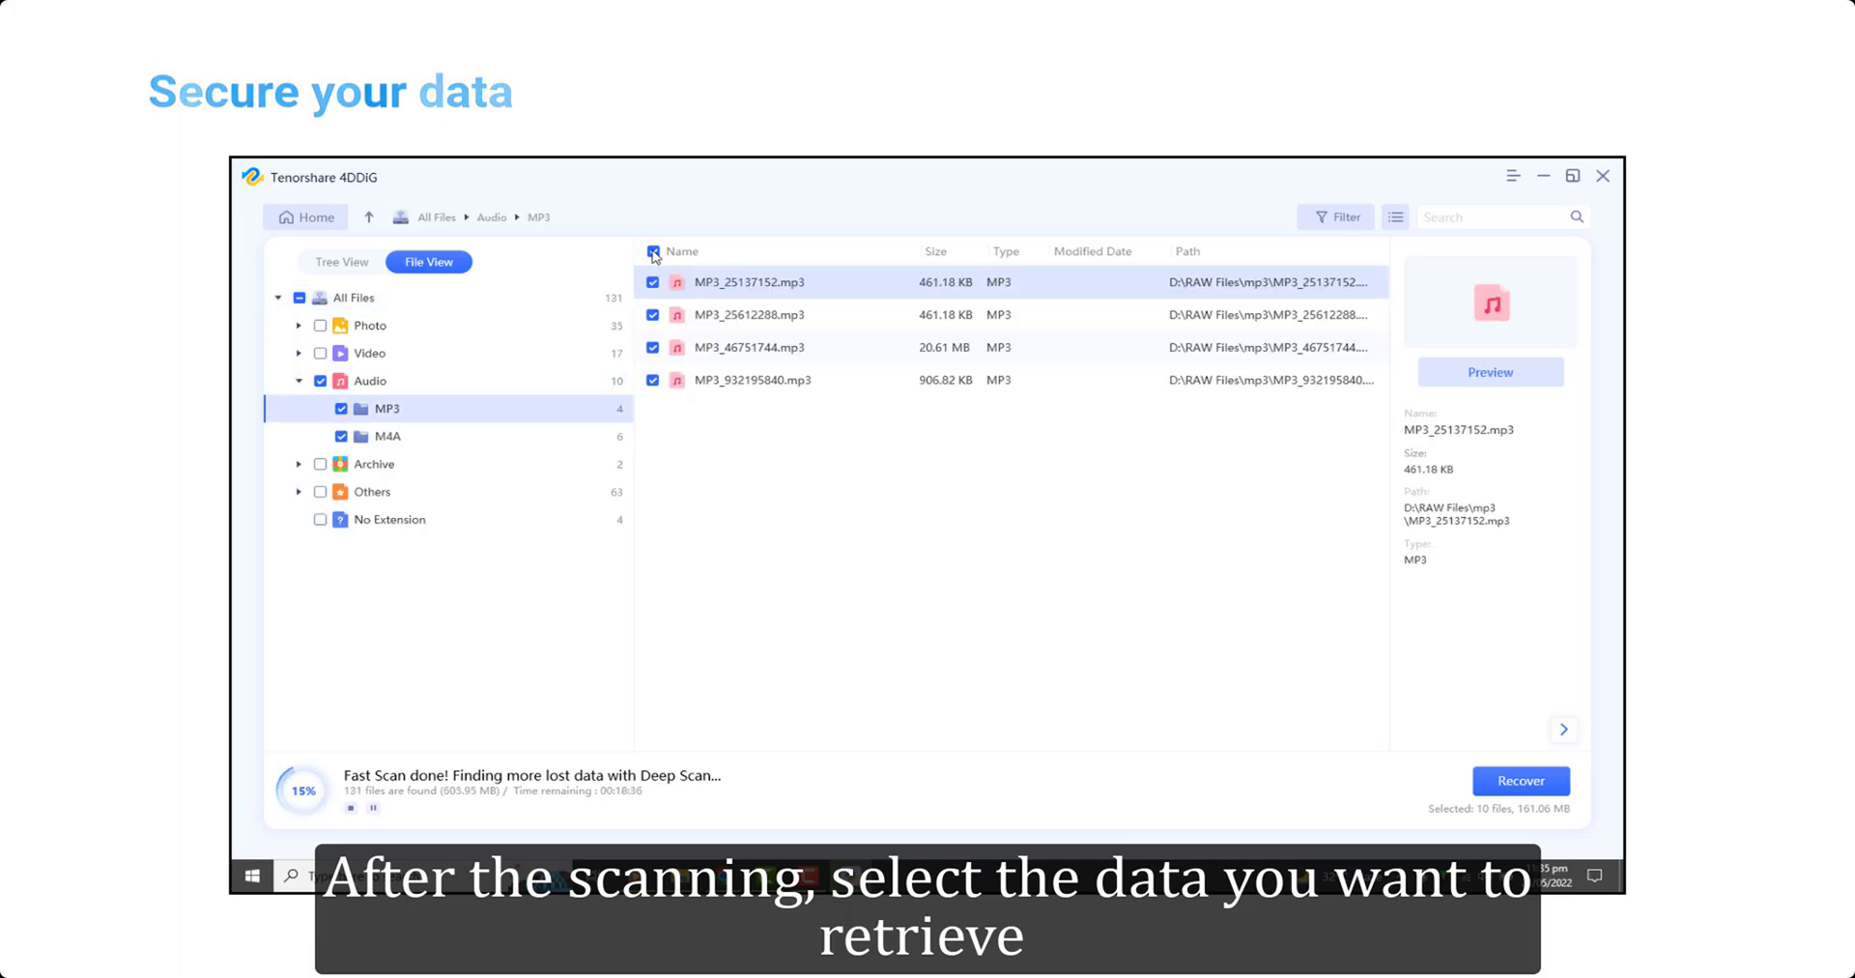
# Step: Select only MP3_25612288.mp3 and recover it to the Desktop
pyautogui.click(653, 252)
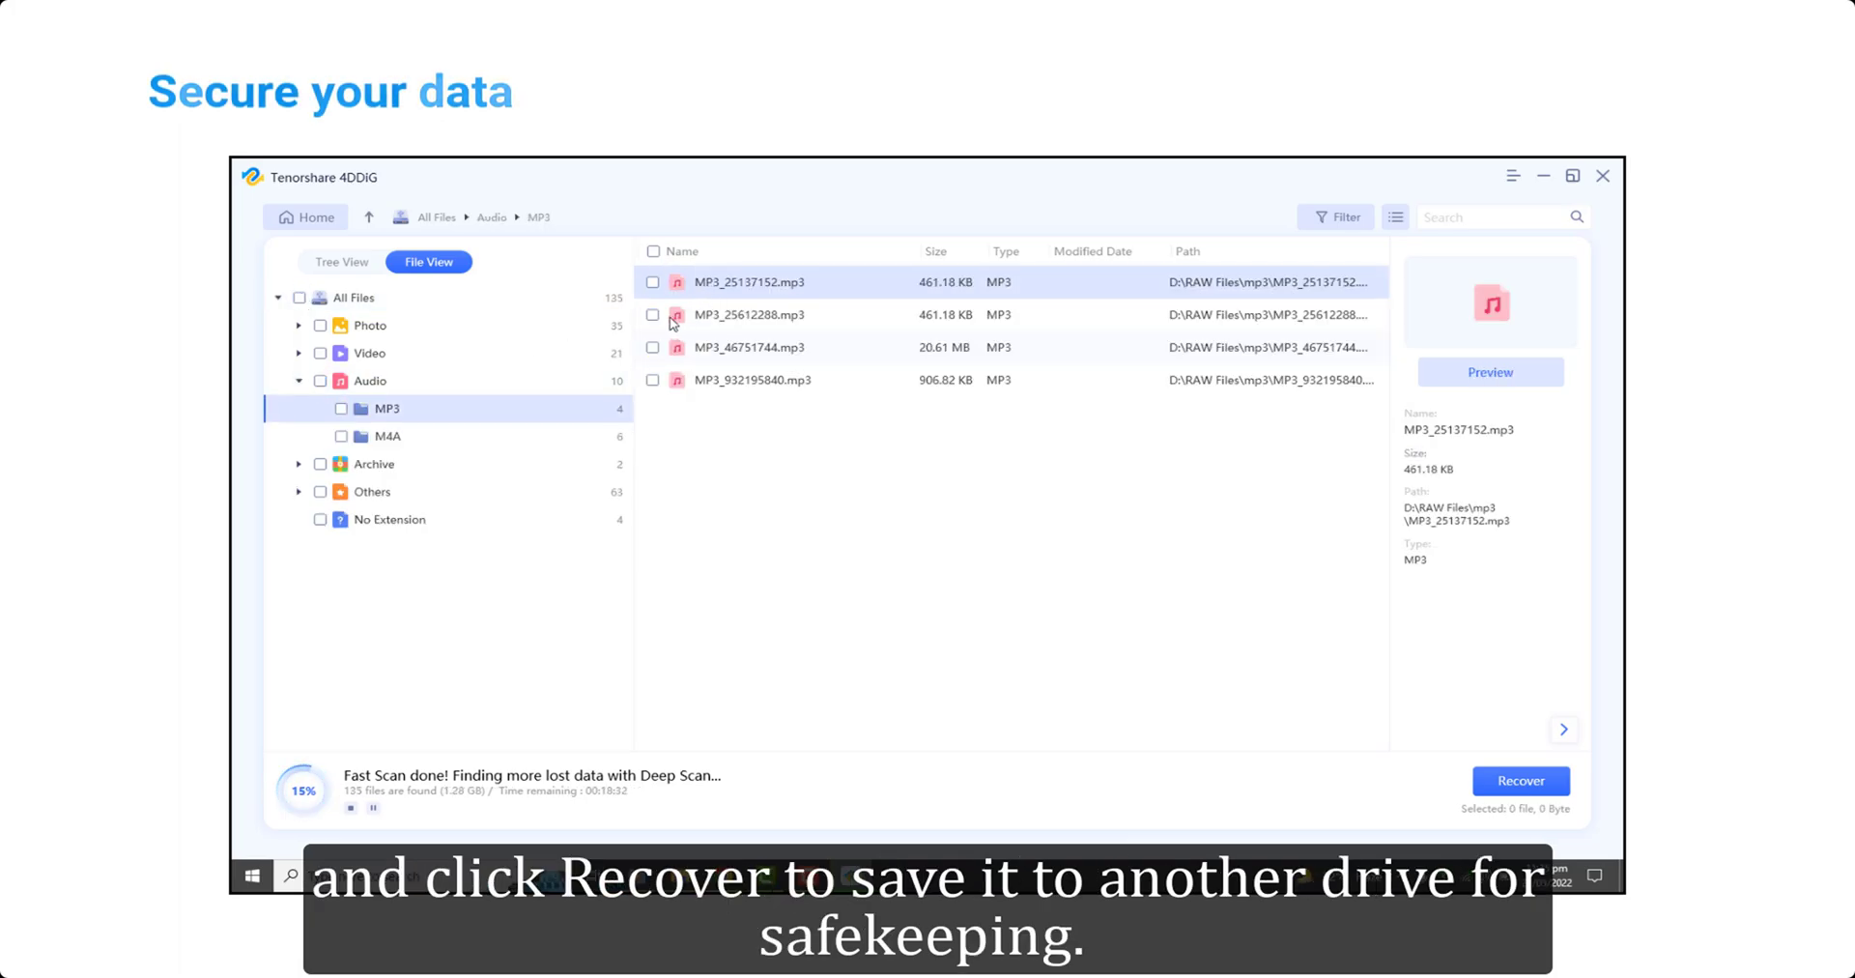
pyautogui.click(654, 315)
pyautogui.click(1521, 780)
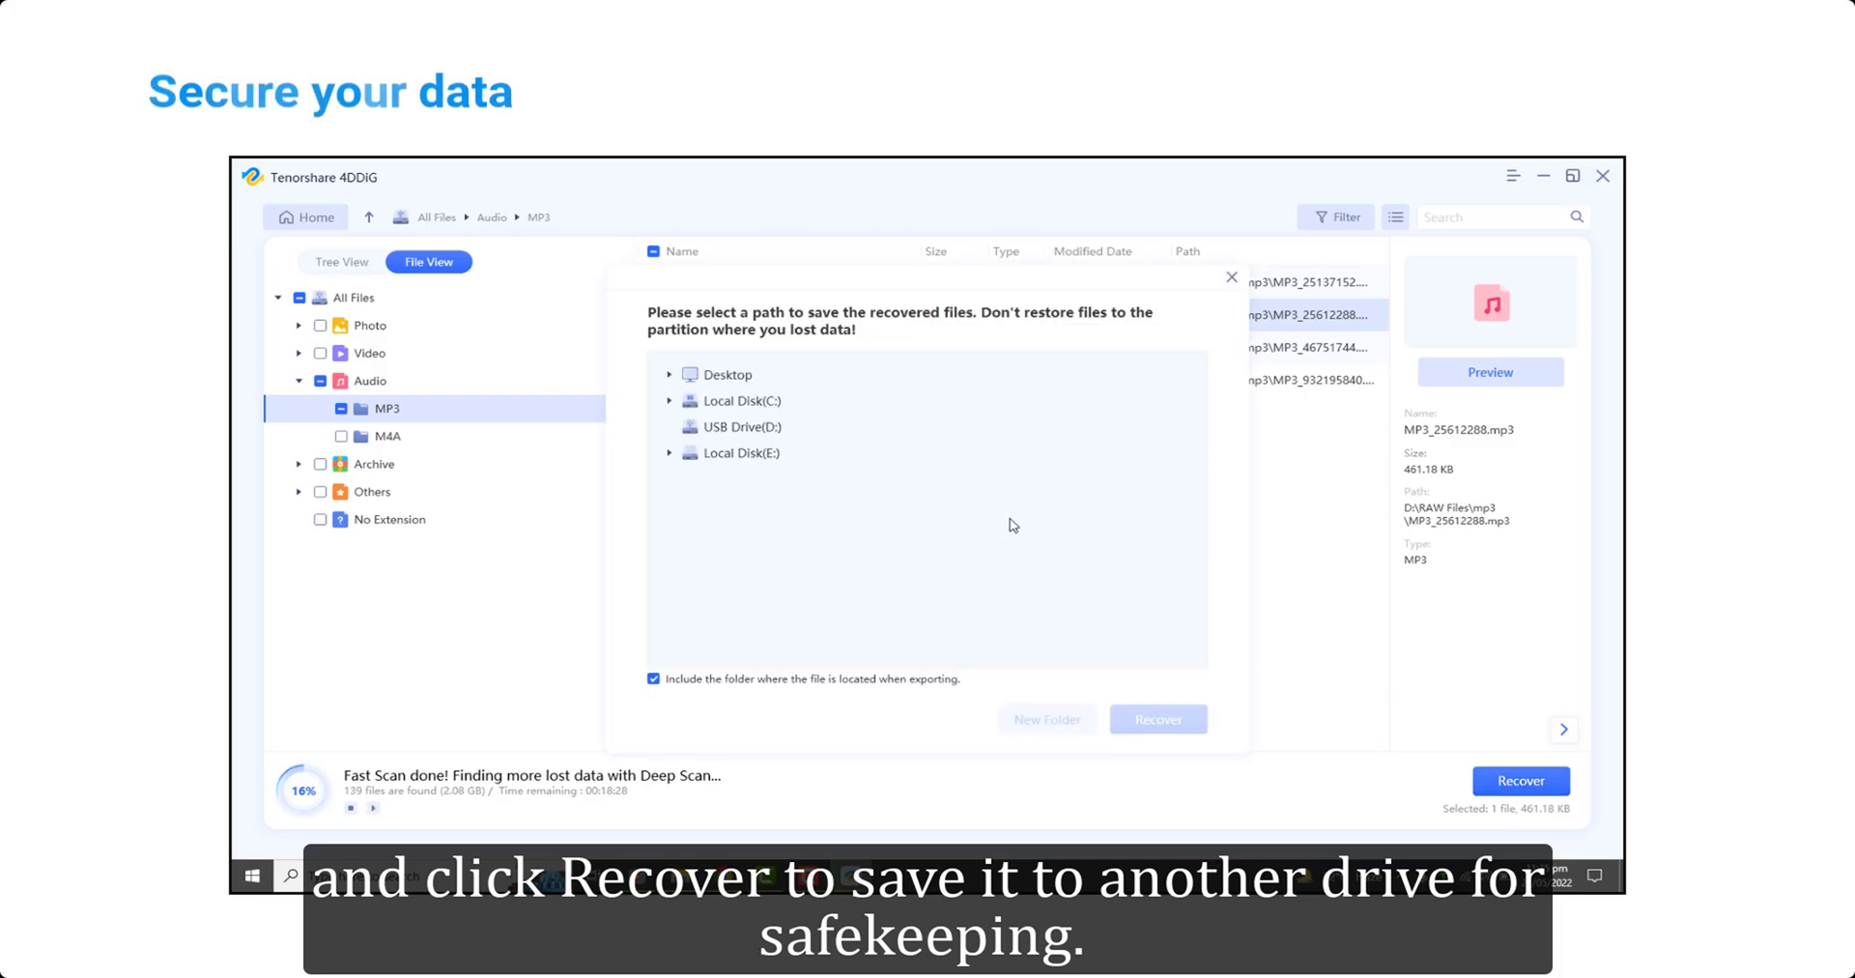
pyautogui.click(1152, 707)
pyautogui.click(953, 585)
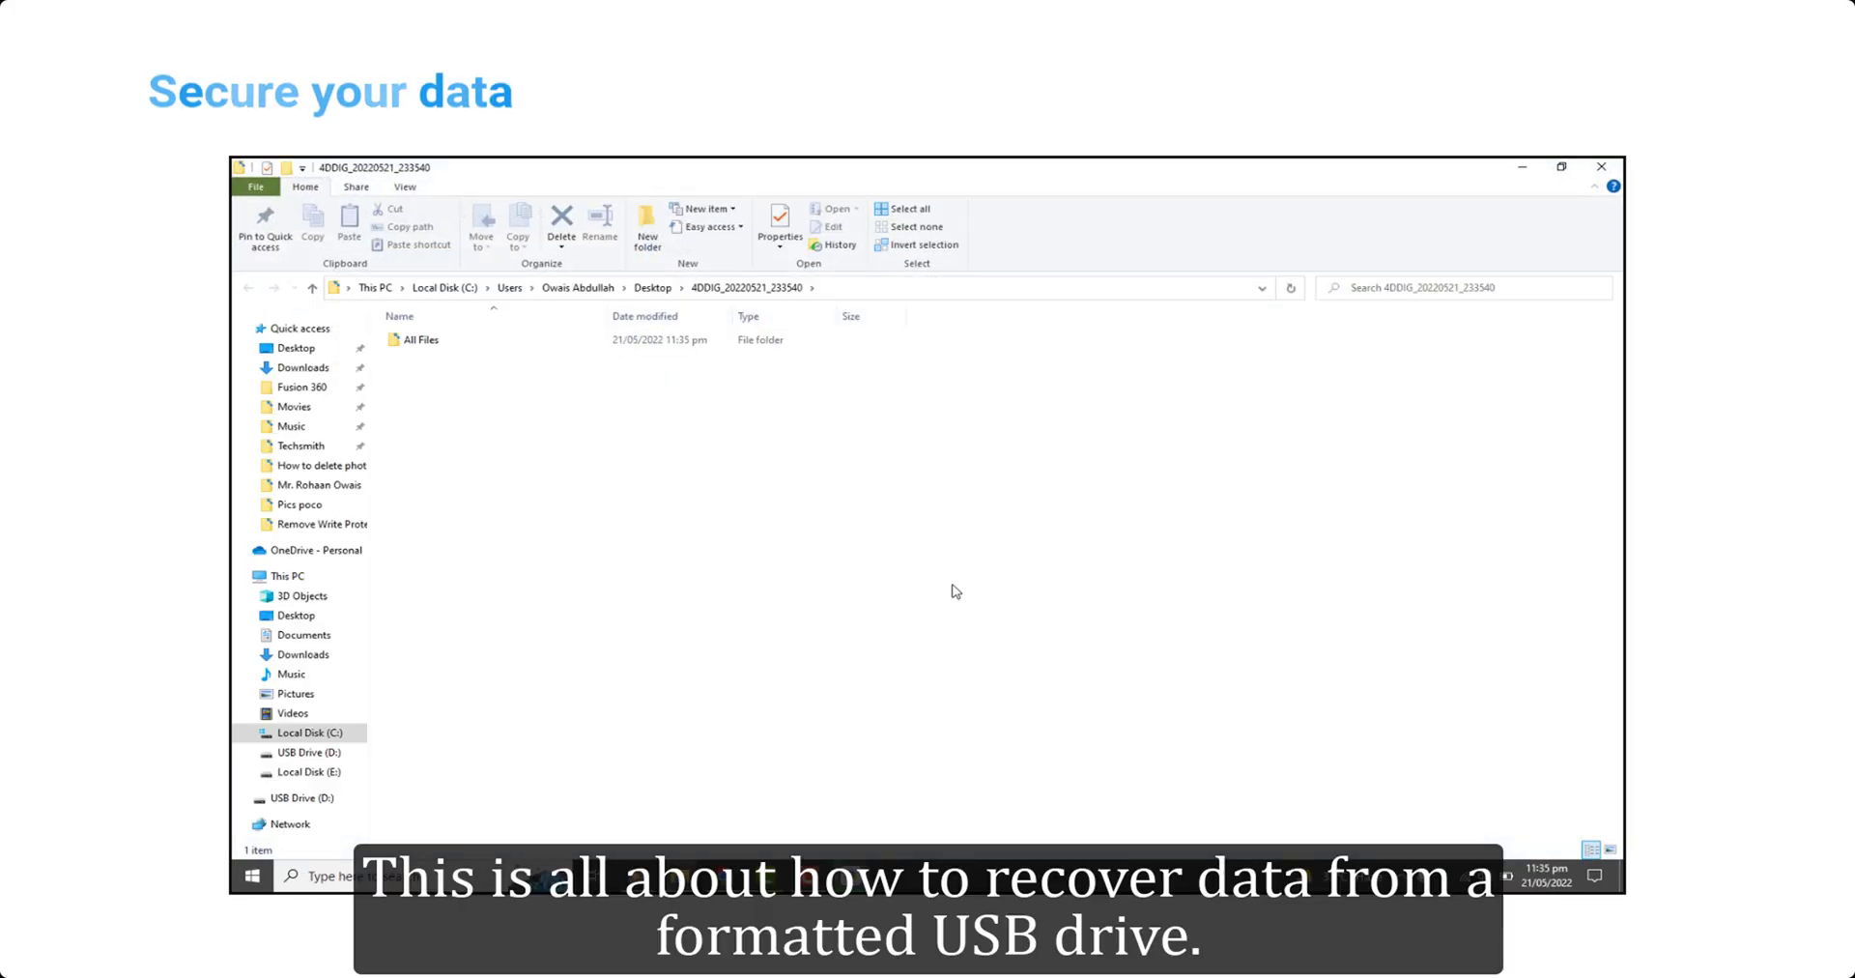
# Step: Open the recovered All Files, Audio and MP3 folders to check the restored file
pyautogui.doubleClick(733, 350)
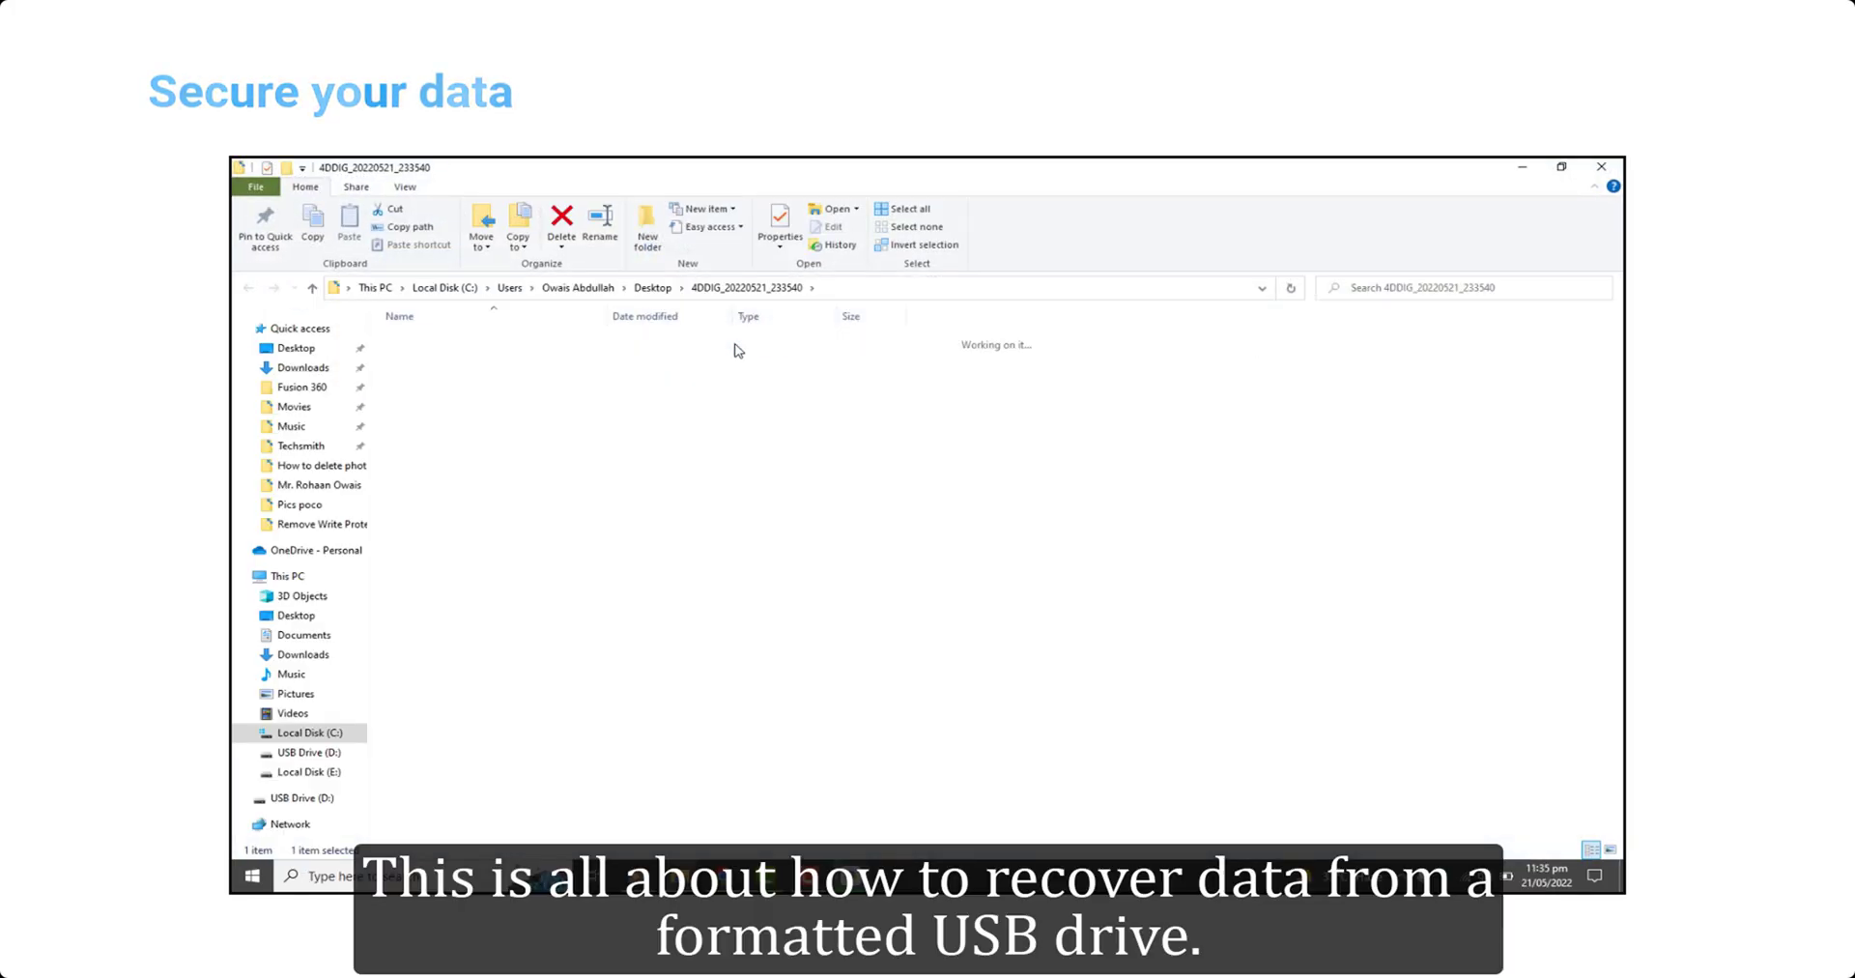
pyautogui.doubleClick(732, 349)
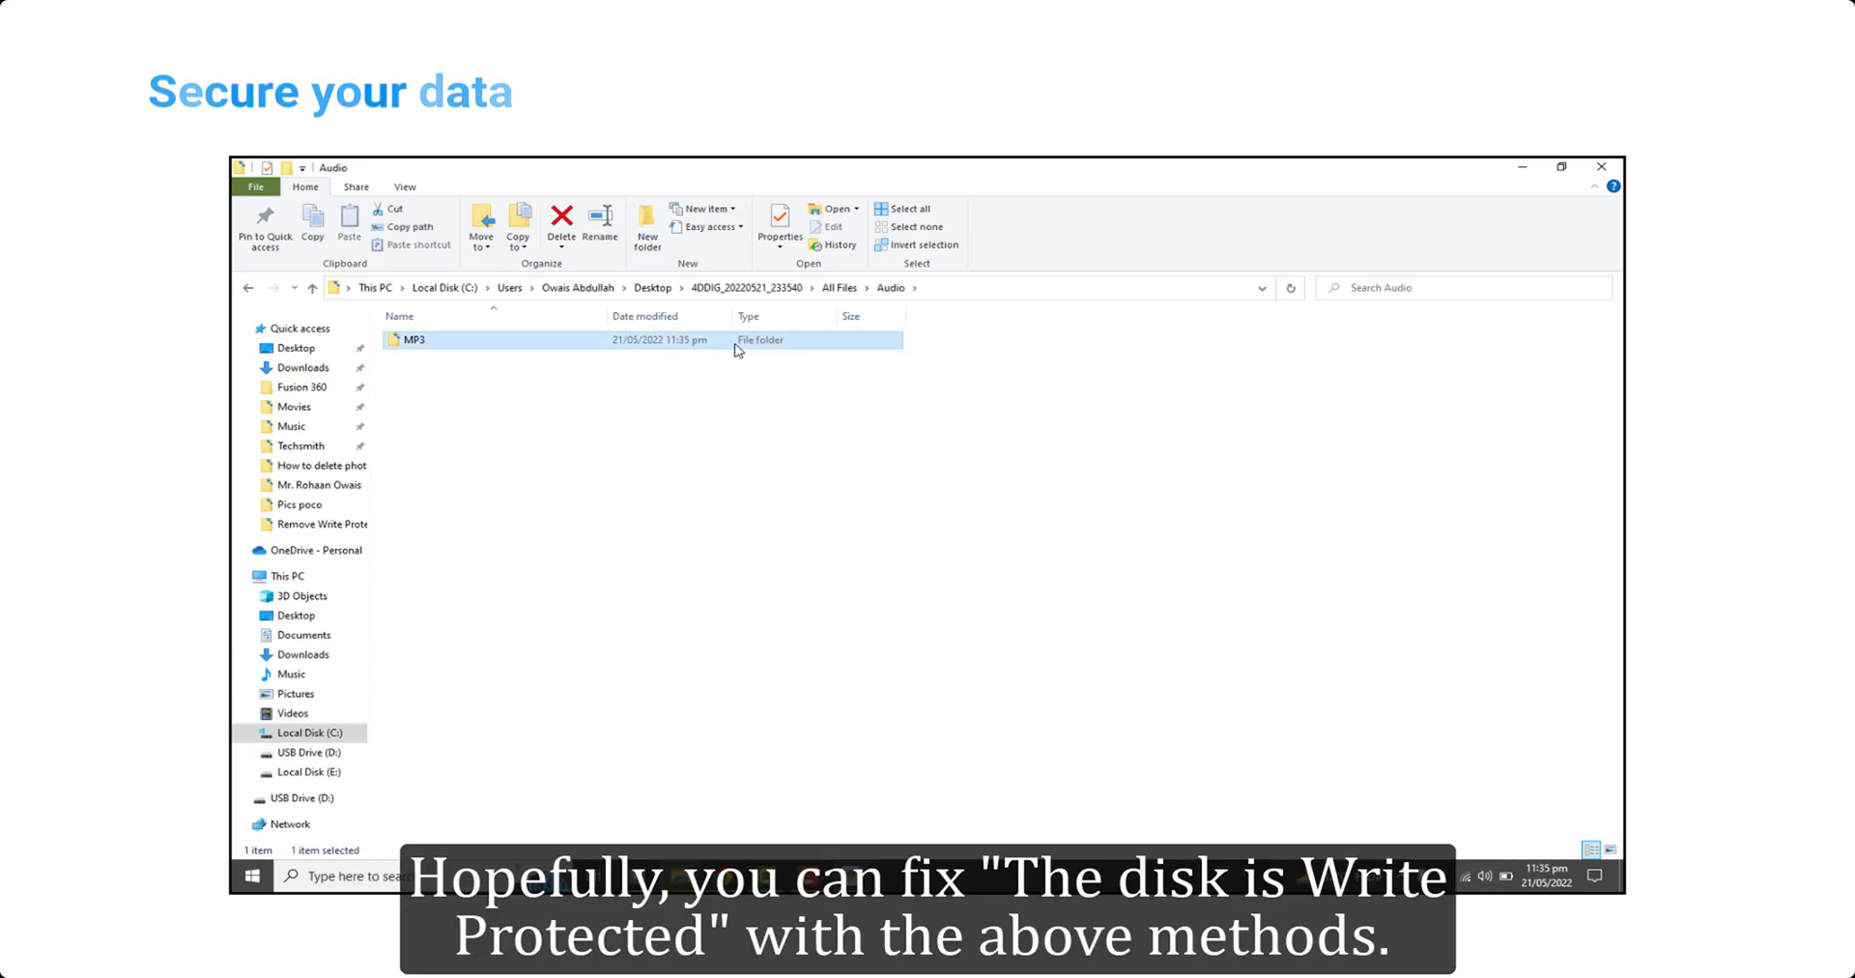
pyautogui.doubleClick(733, 350)
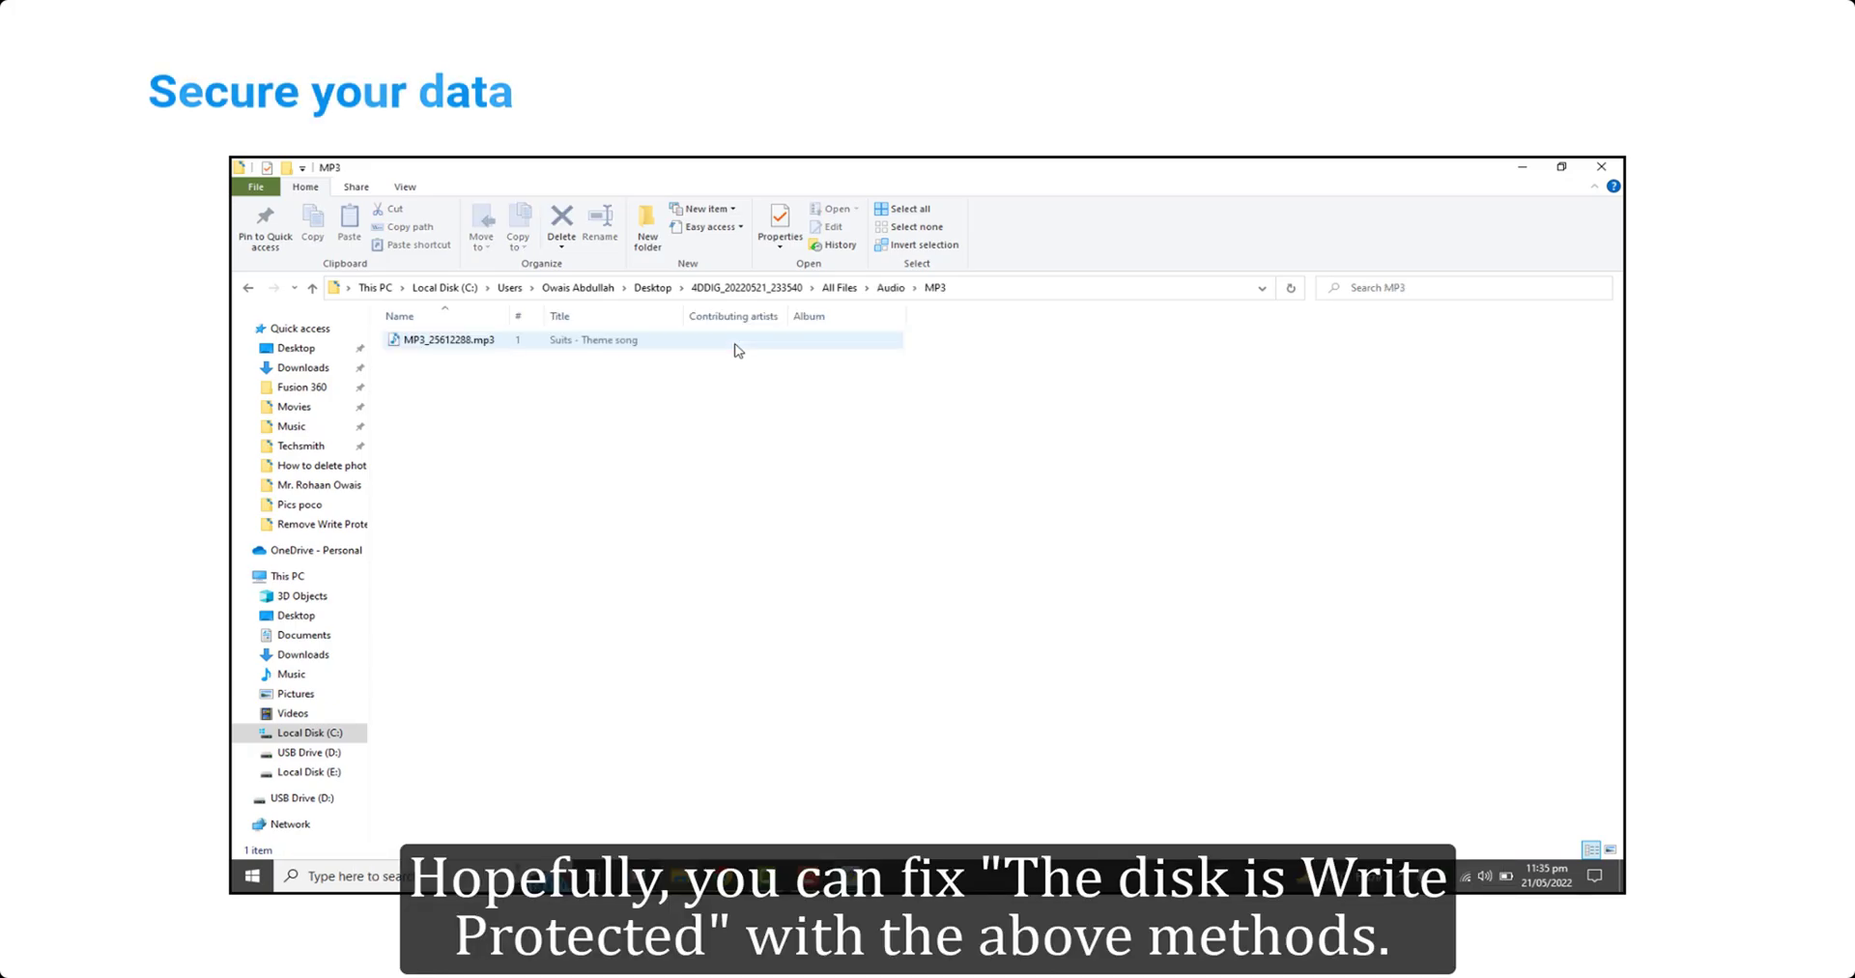